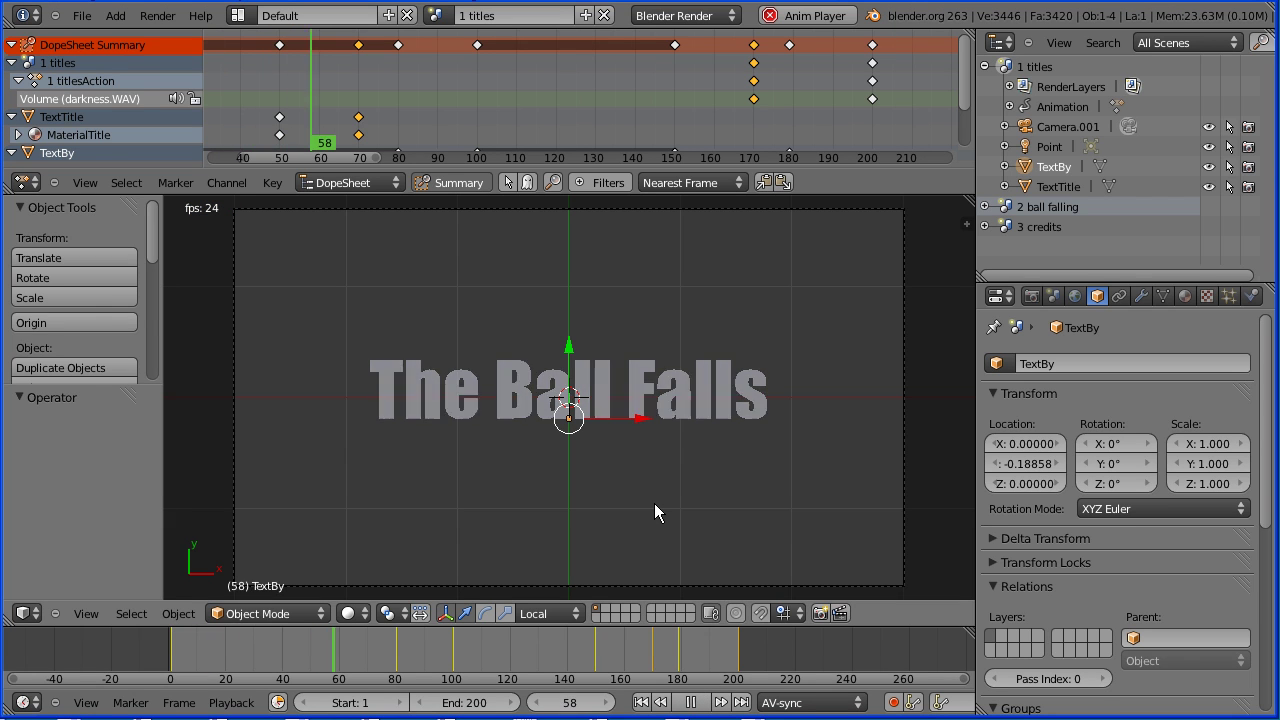
Stop the titles playback, then switch to and play back the 2 ball falling scene.
key(alt+a)
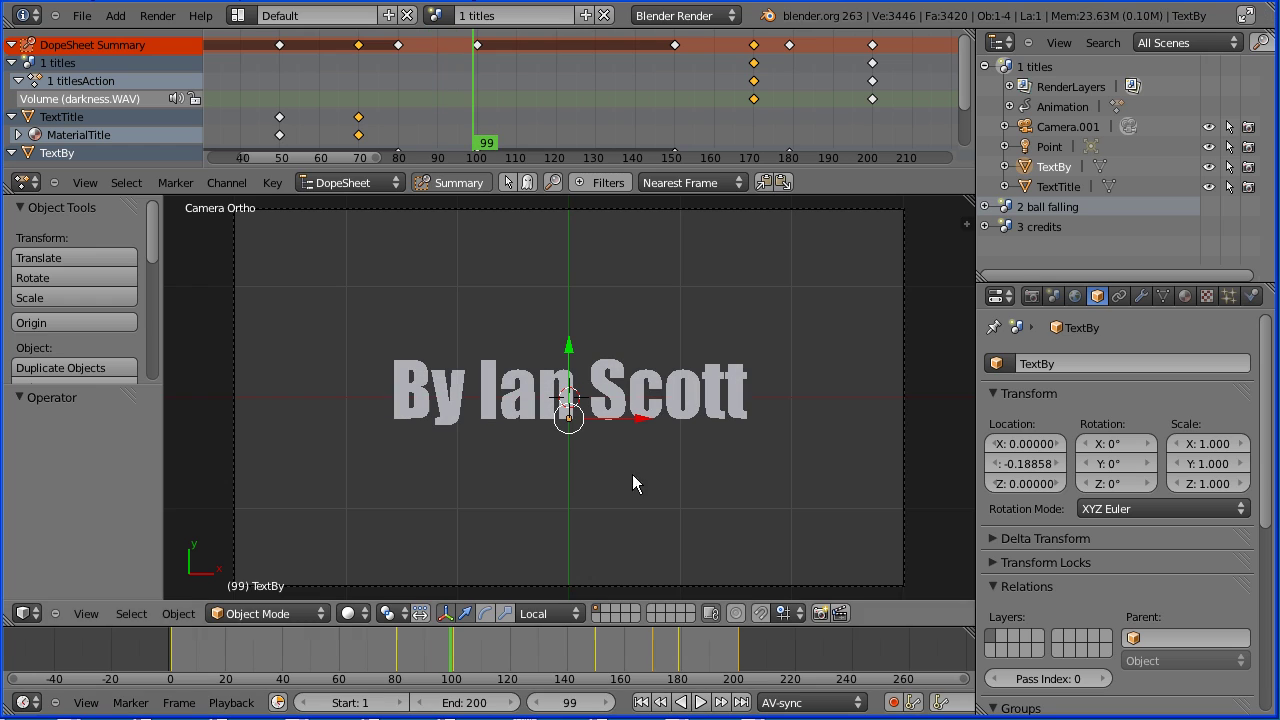
click(440, 17)
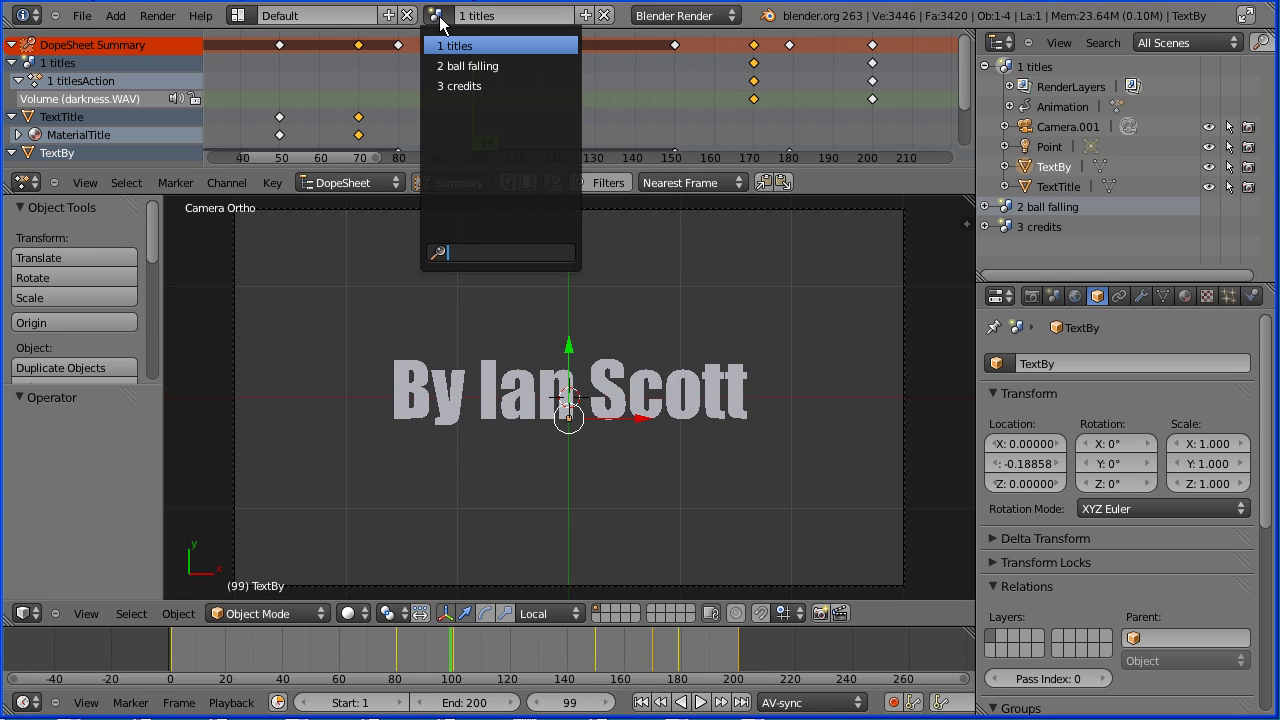
click(543, 65)
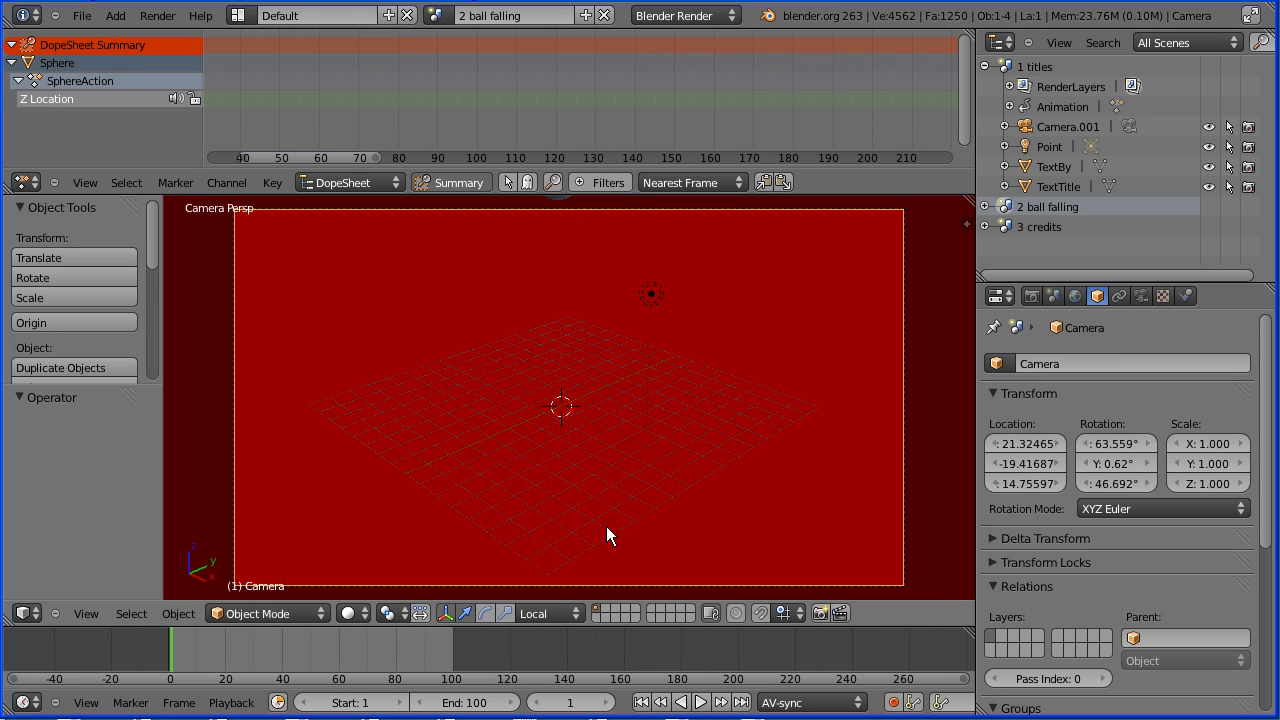
click(700, 703)
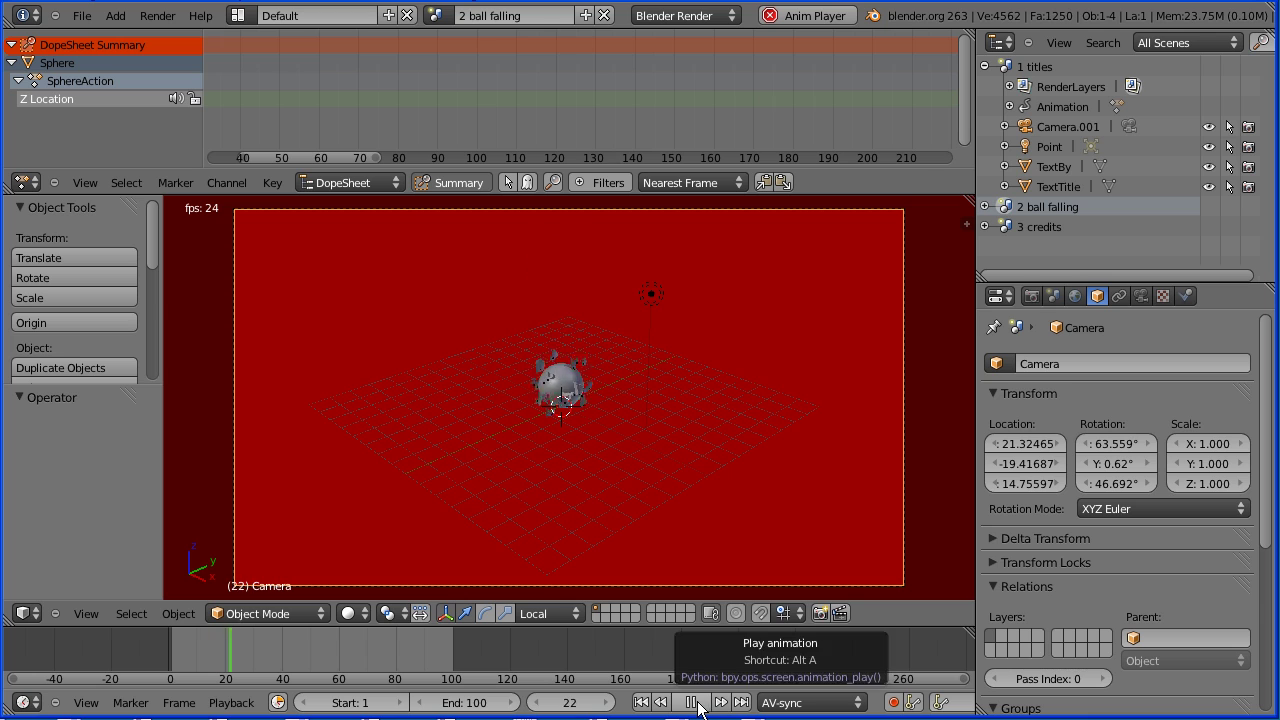
click(691, 703)
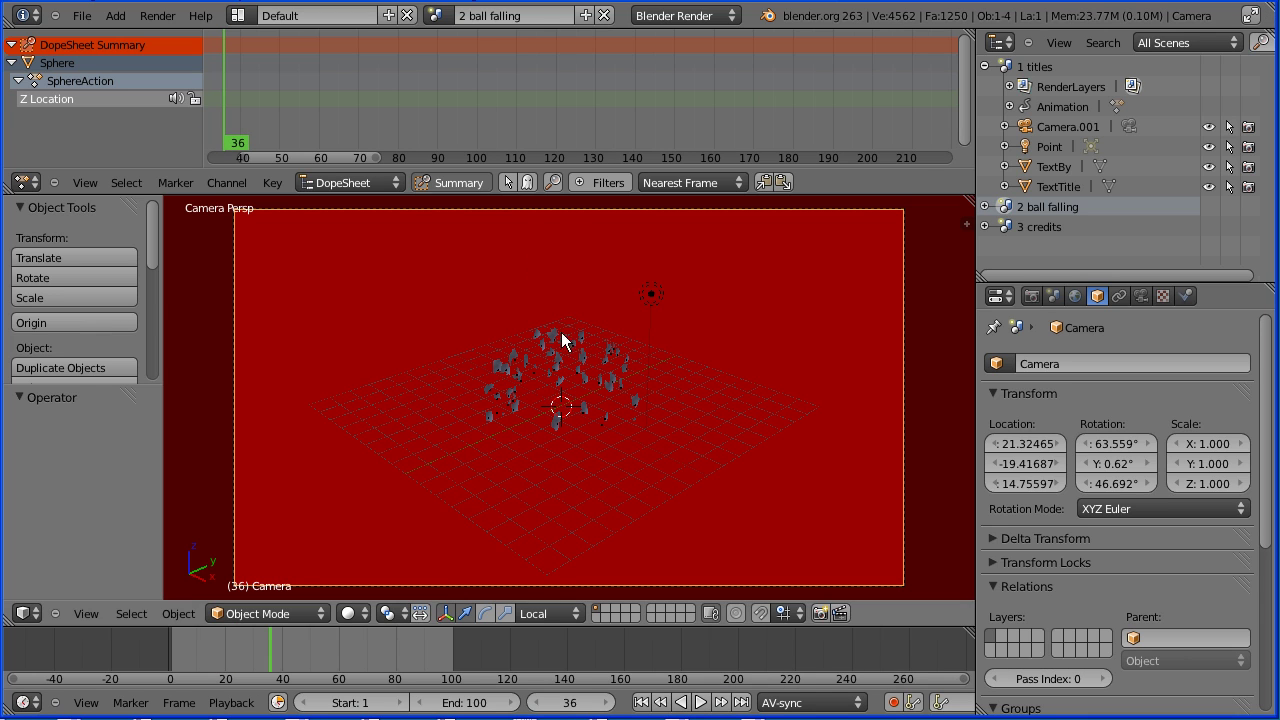
Switch to the 3 credits scene and play its credits animation, pausing at frame 65.
click(437, 15)
click(535, 85)
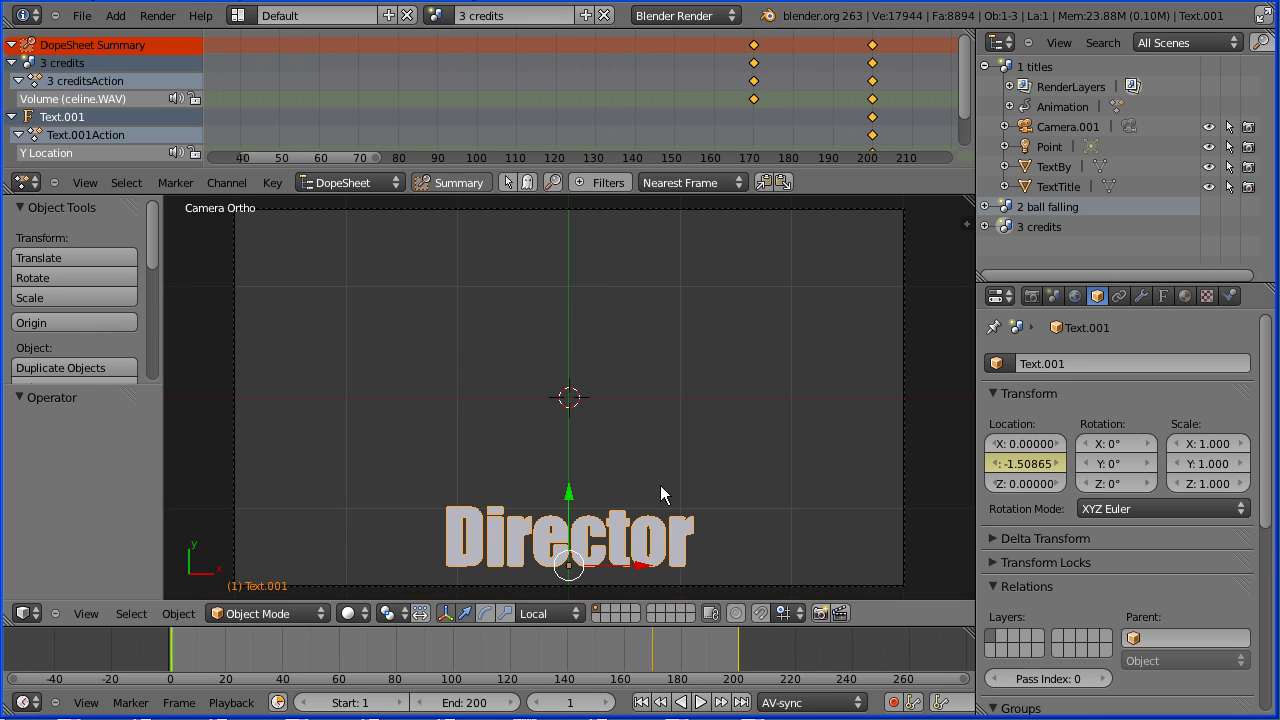
click(699, 703)
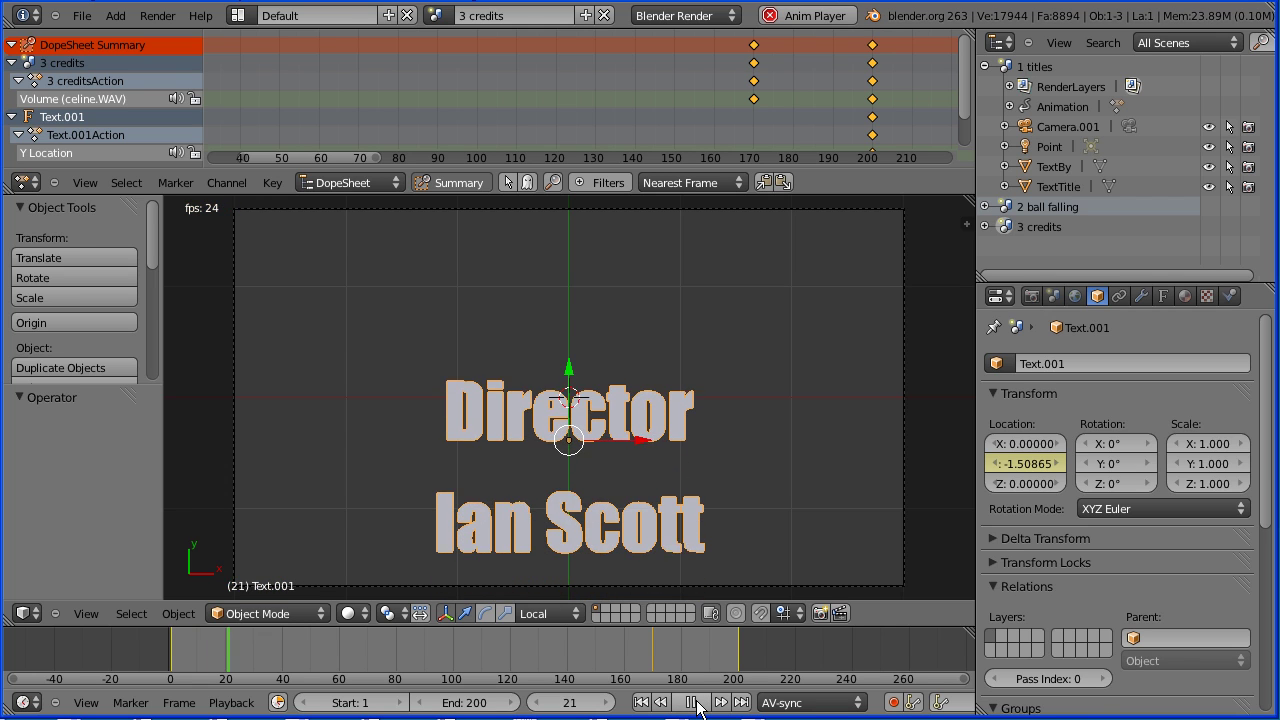
click(697, 703)
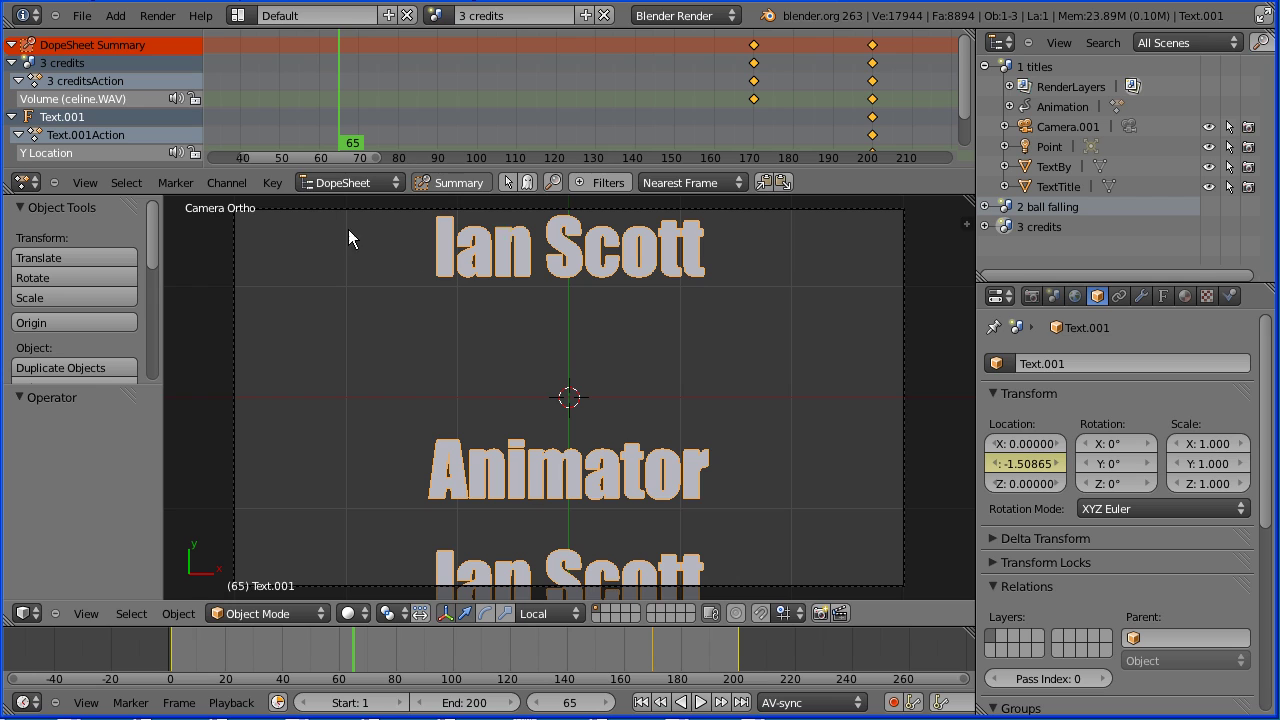
Undo the text's Y location change and return to the 1 titles scene's render settings.
key(ctrl+z)
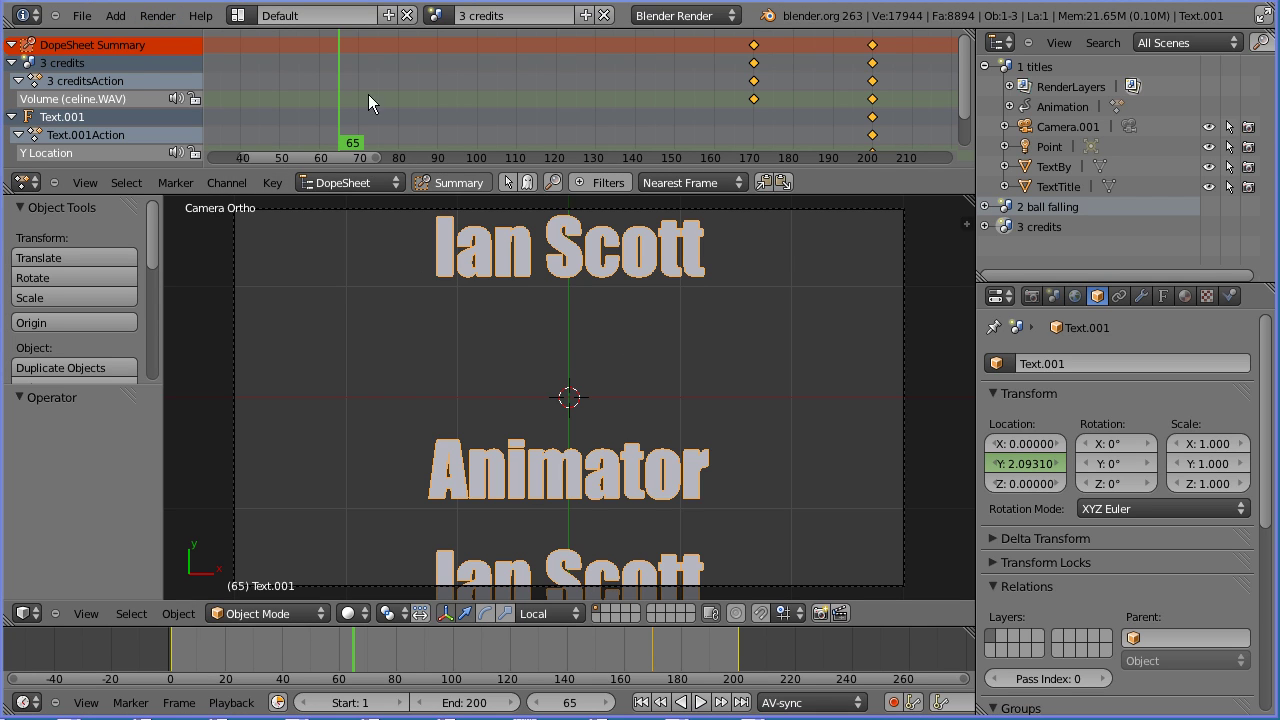
click(442, 17)
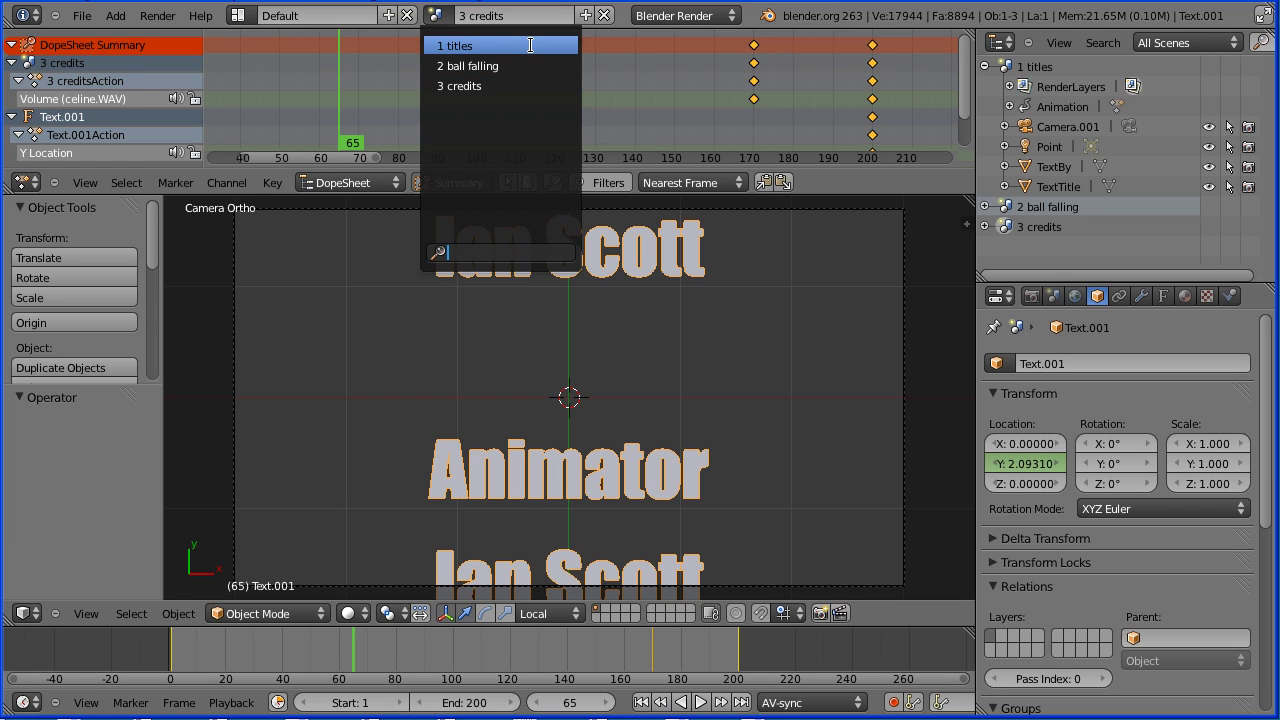
click(525, 46)
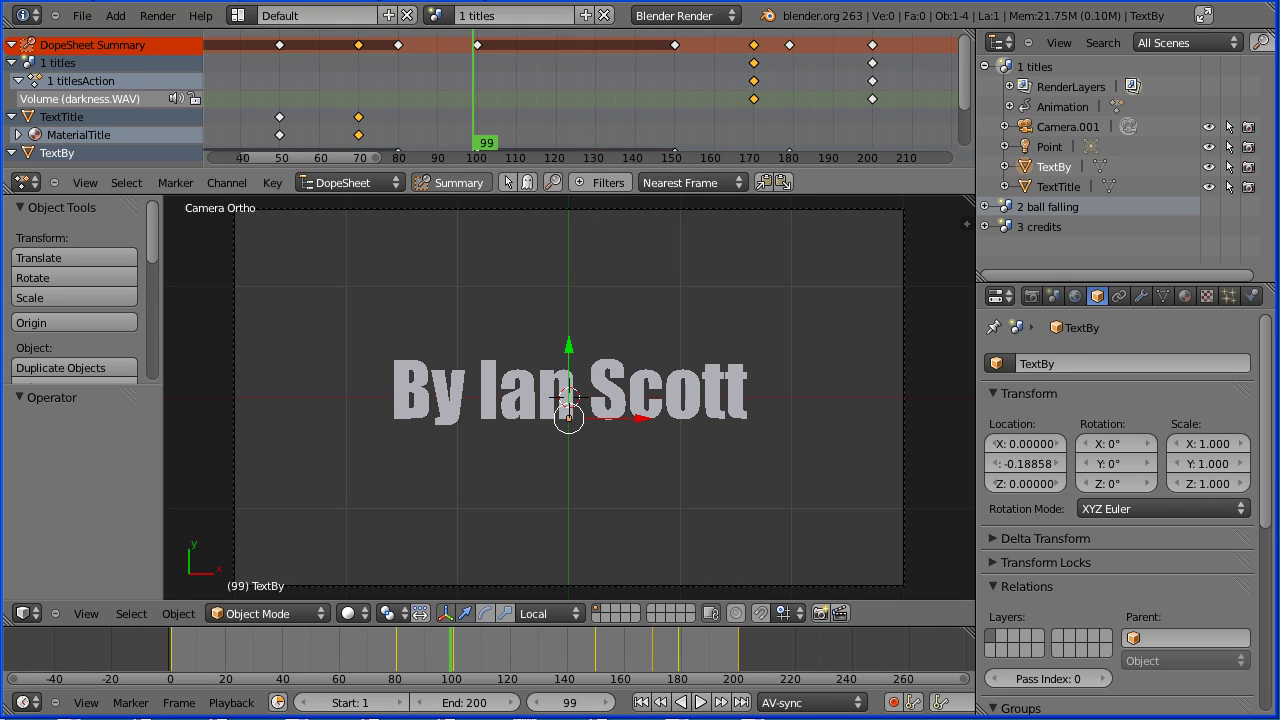
click(1031, 297)
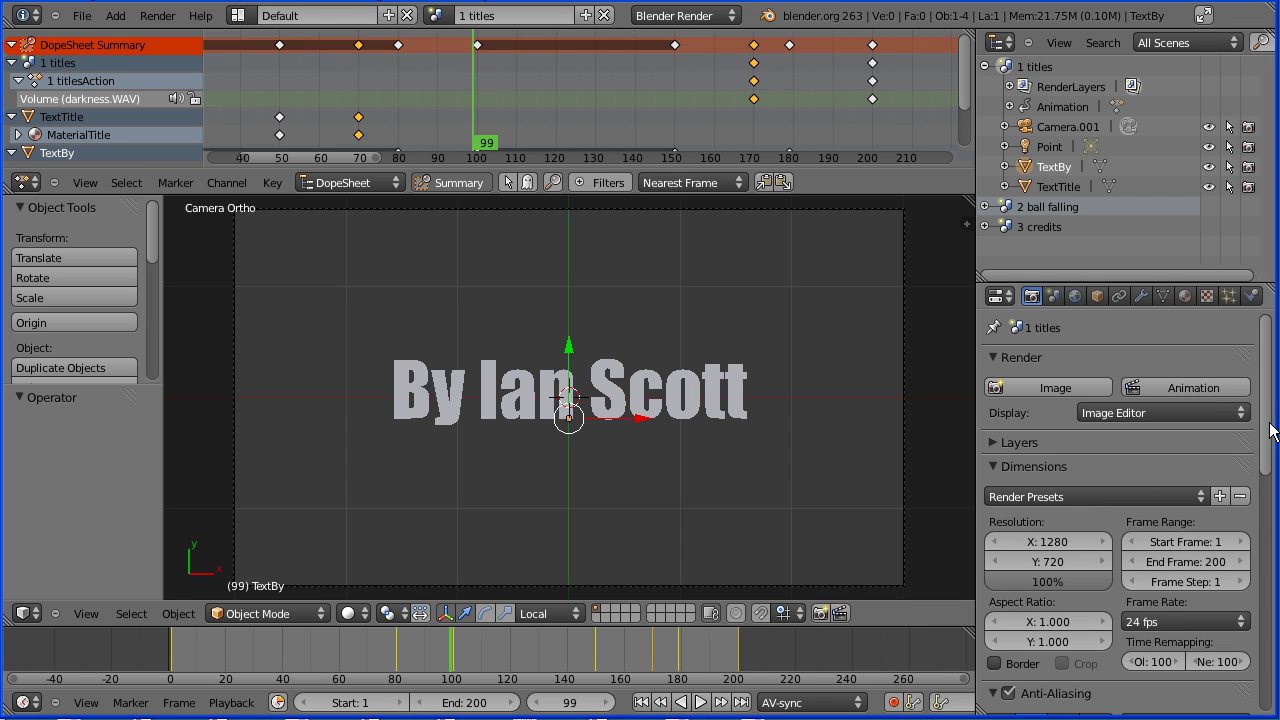
Set the output path to //..\..\renderedMovies\scene1- and render the titles animation.
drag(1266, 430, 1274, 683)
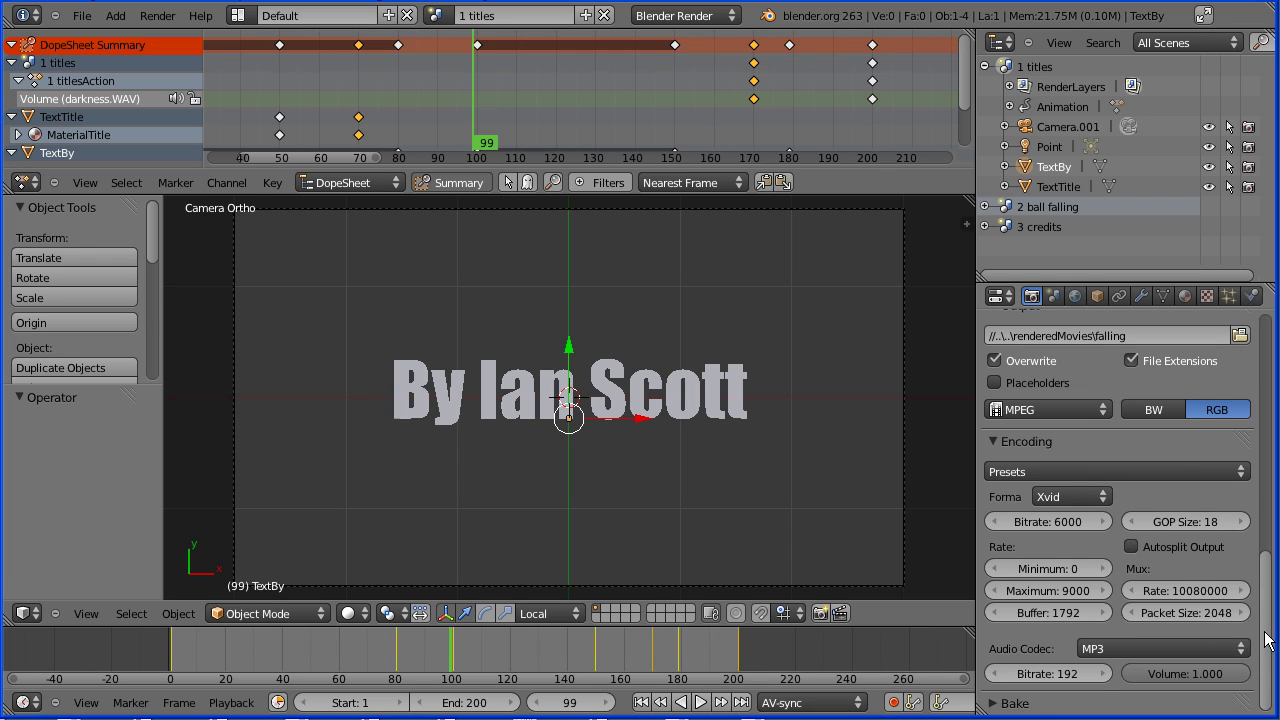
drag(1265, 637, 1264, 573)
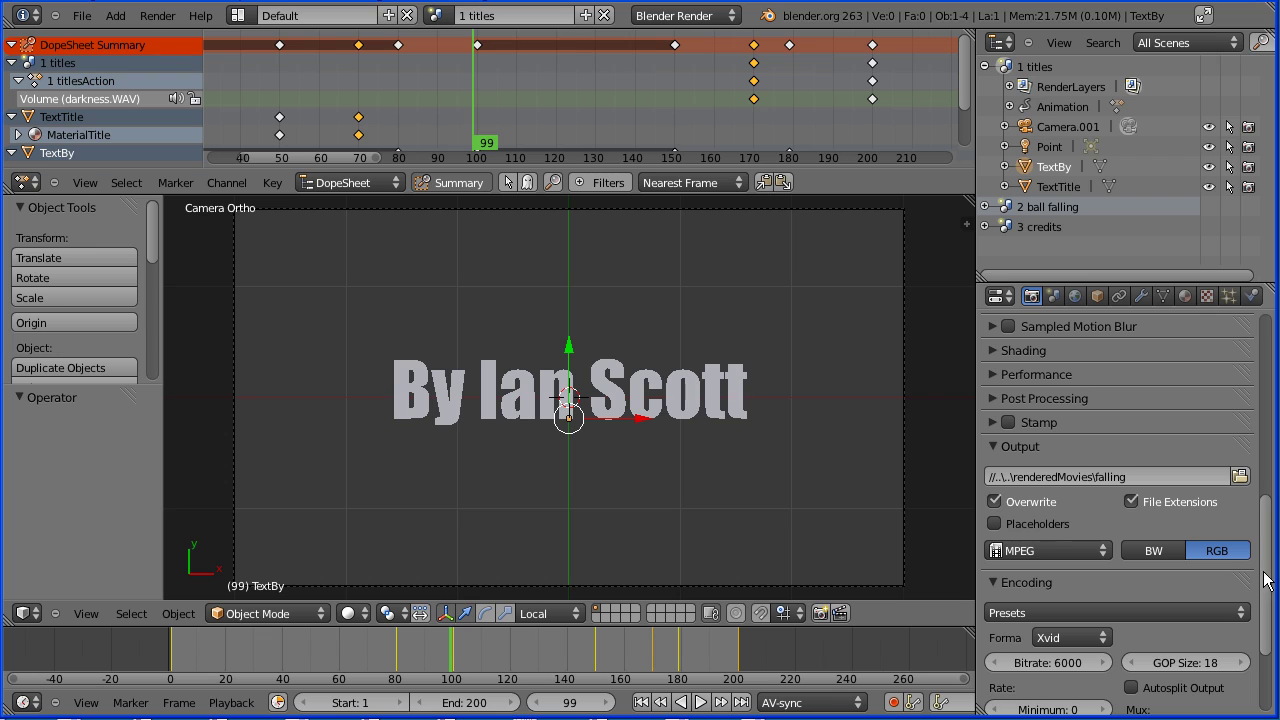
click(1104, 477)
key(ctrl+a)
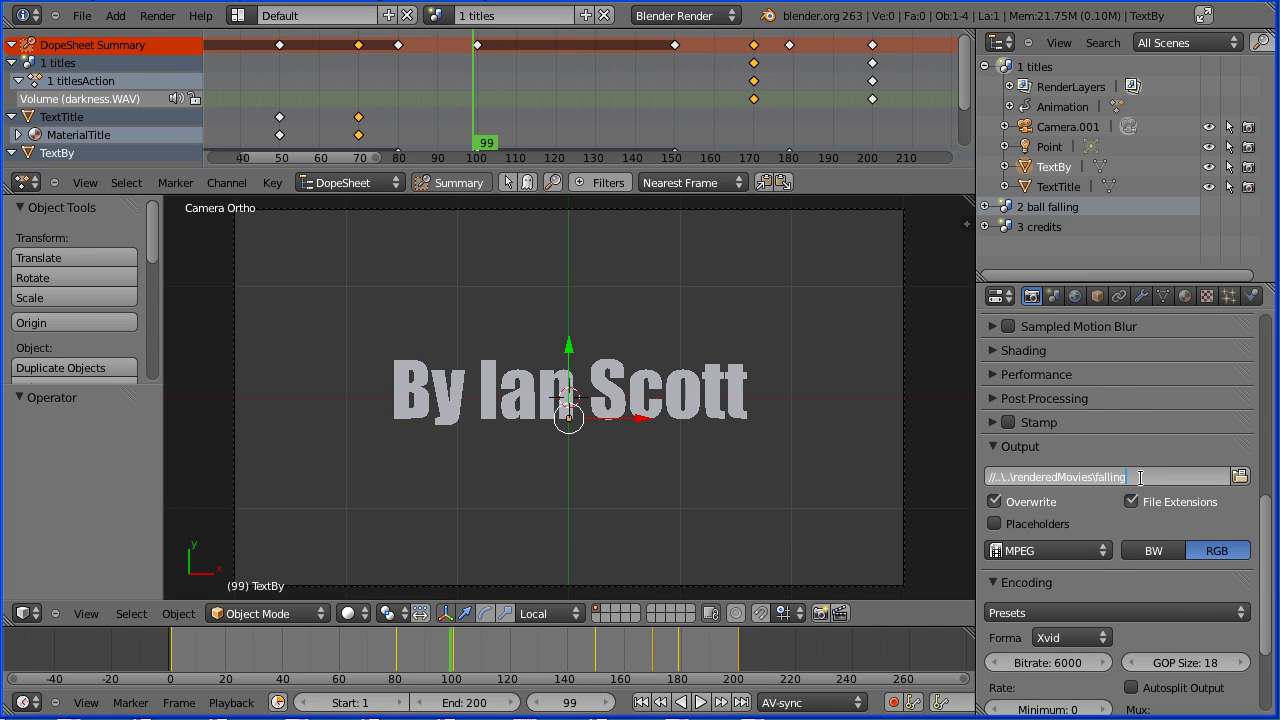
key(BackSpace)
key(BackSpace)
text(scene1)
key(Return)
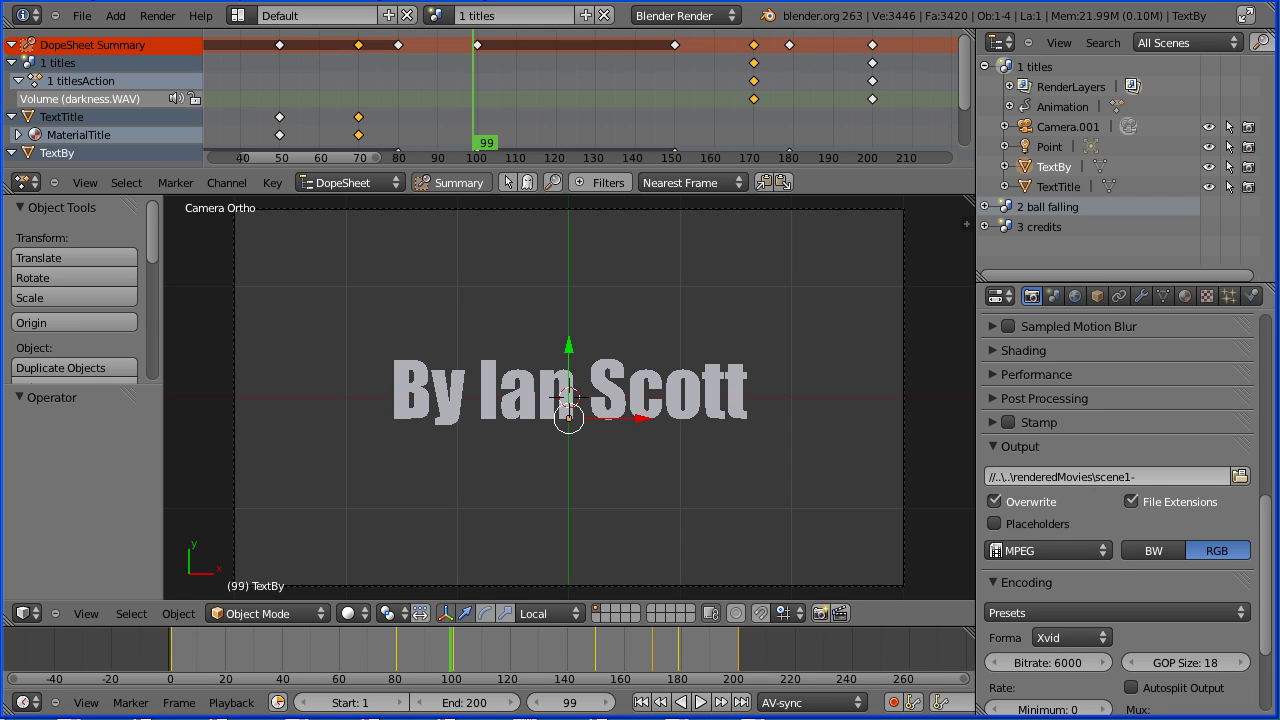
drag(1266, 547, 1272, 341)
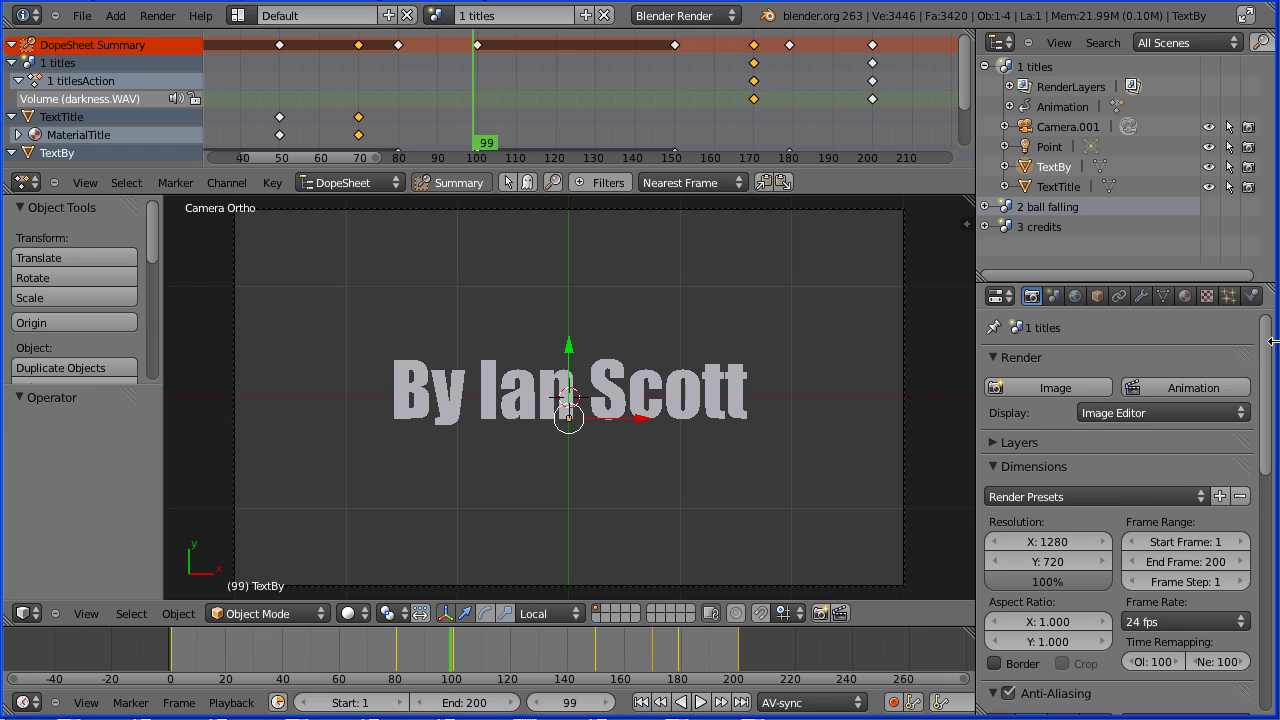
click(1193, 388)
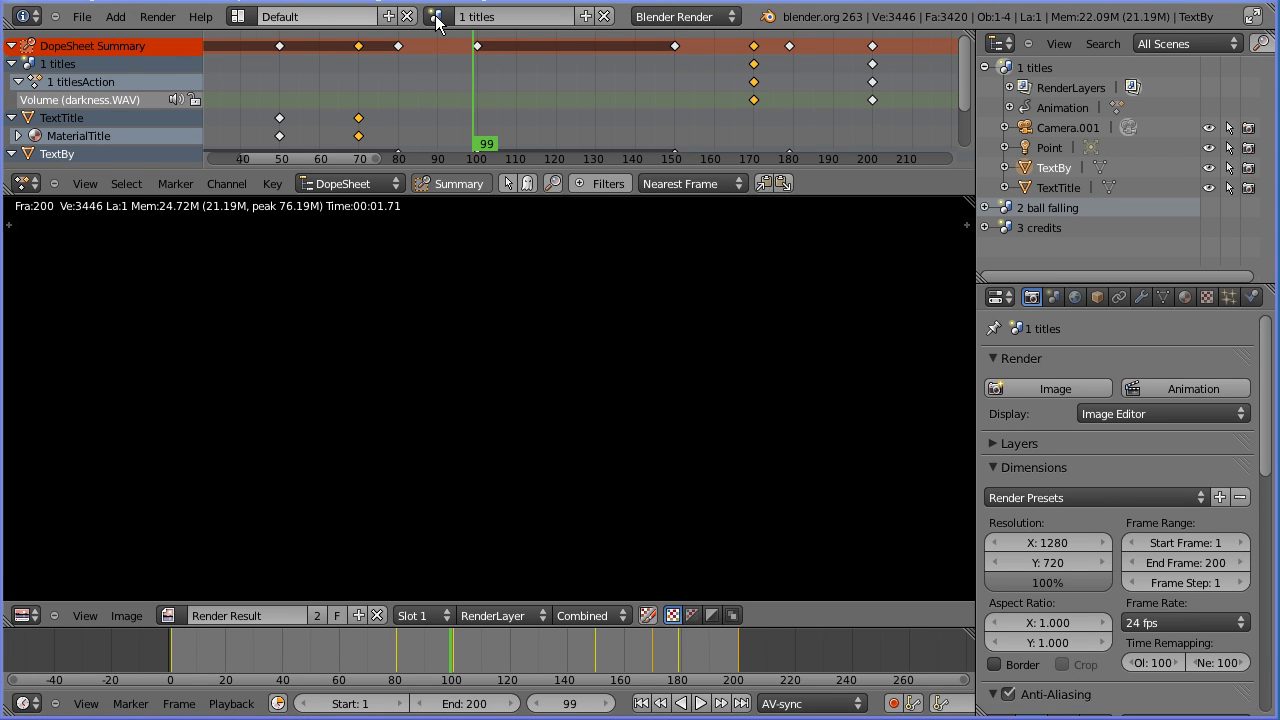
In 2 ball falling, set output to //..\..\renderedMovies\scene2- and render its 100-frame animation.
click(435, 17)
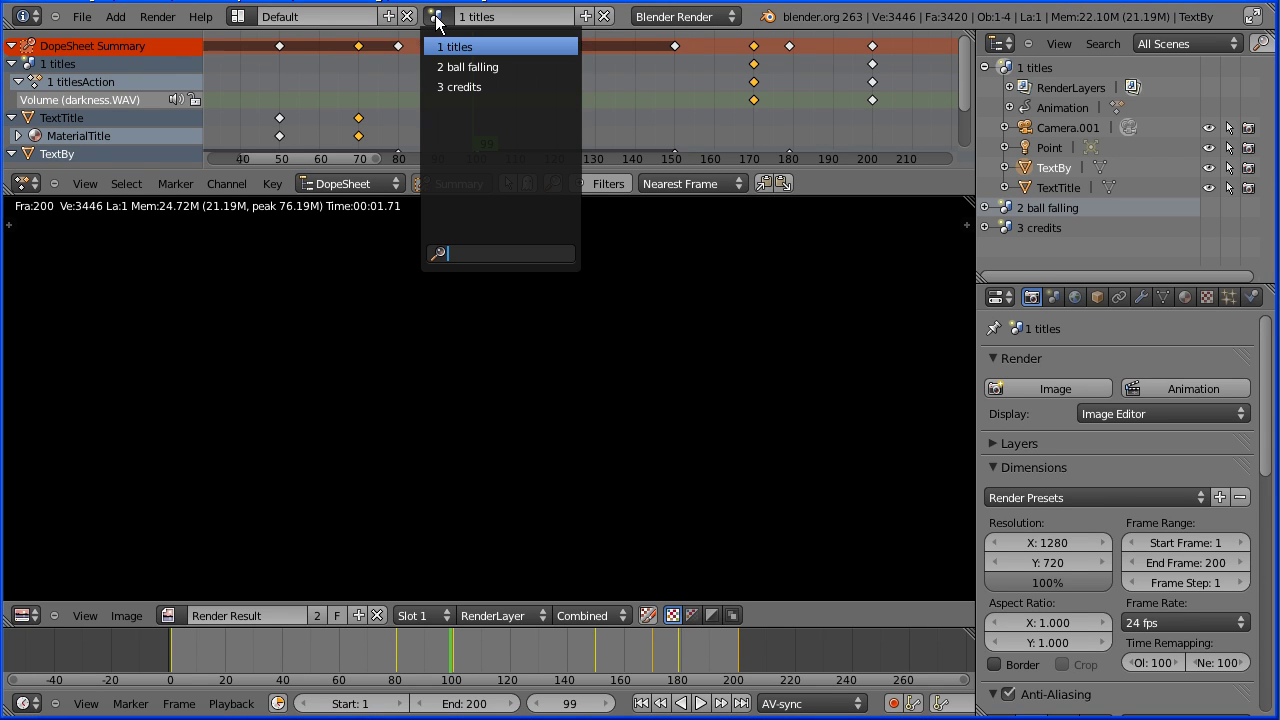
click(467, 67)
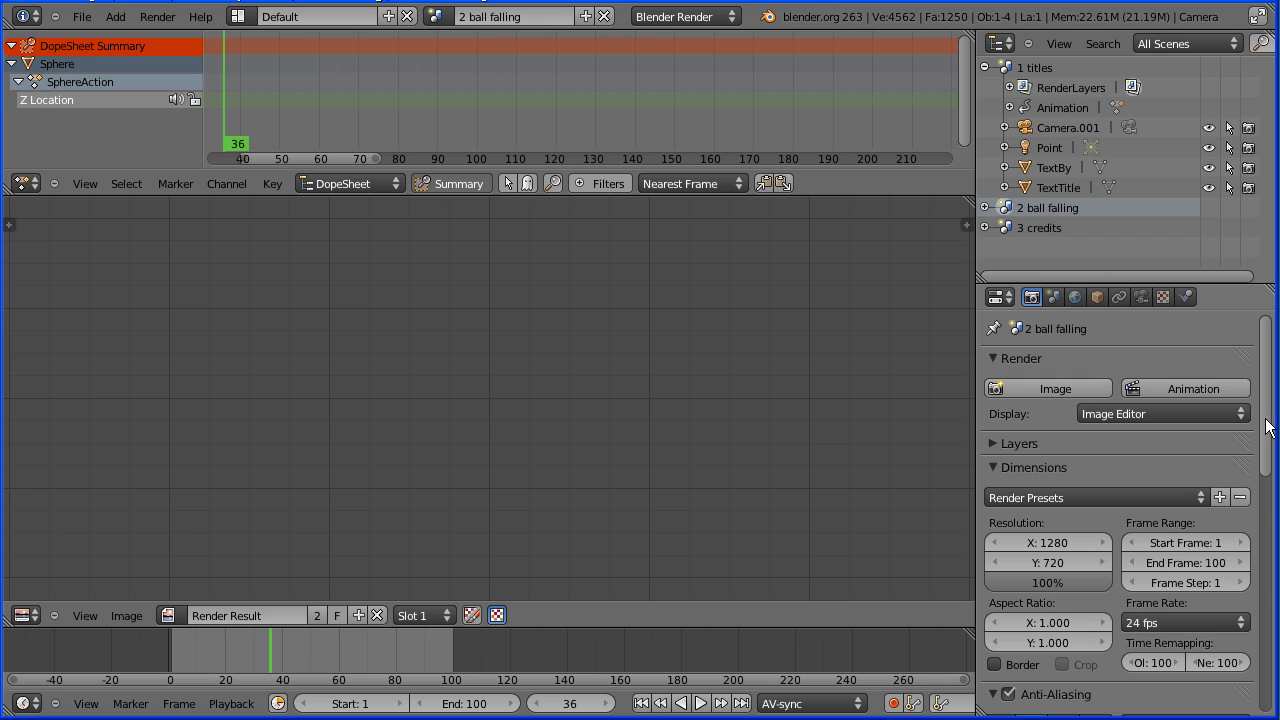
drag(1266, 430, 1272, 595)
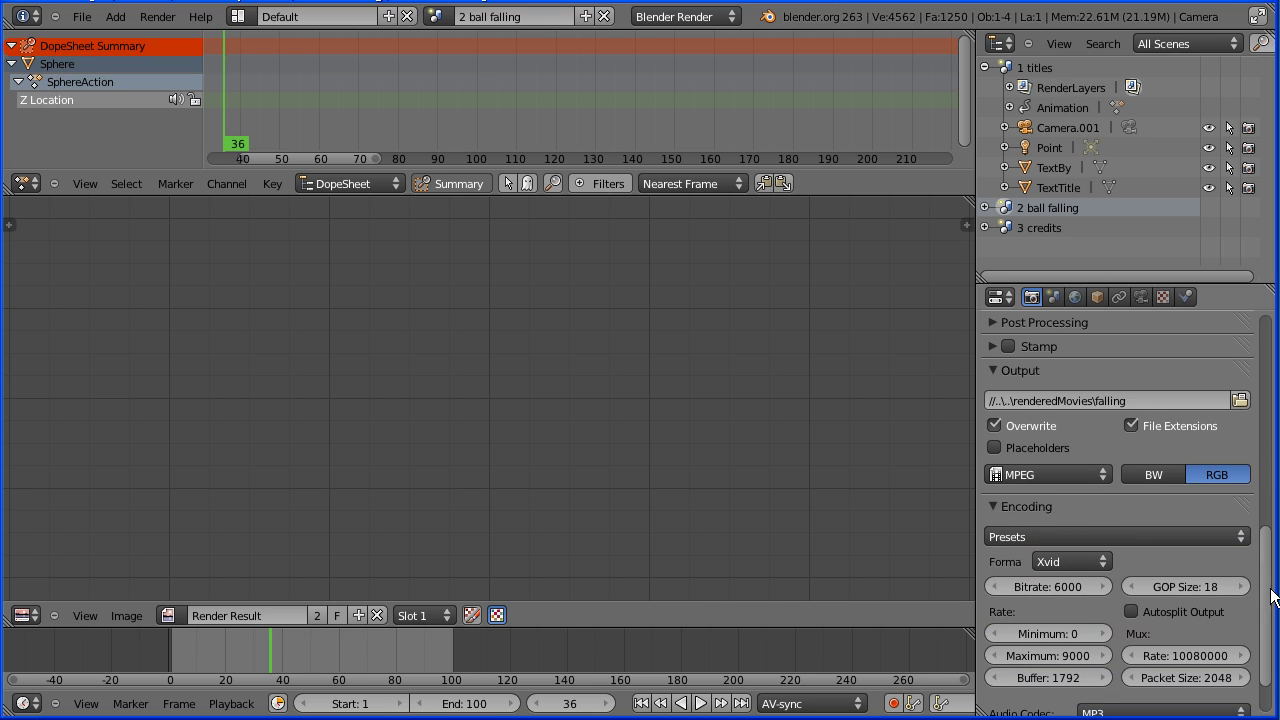
click(1147, 396)
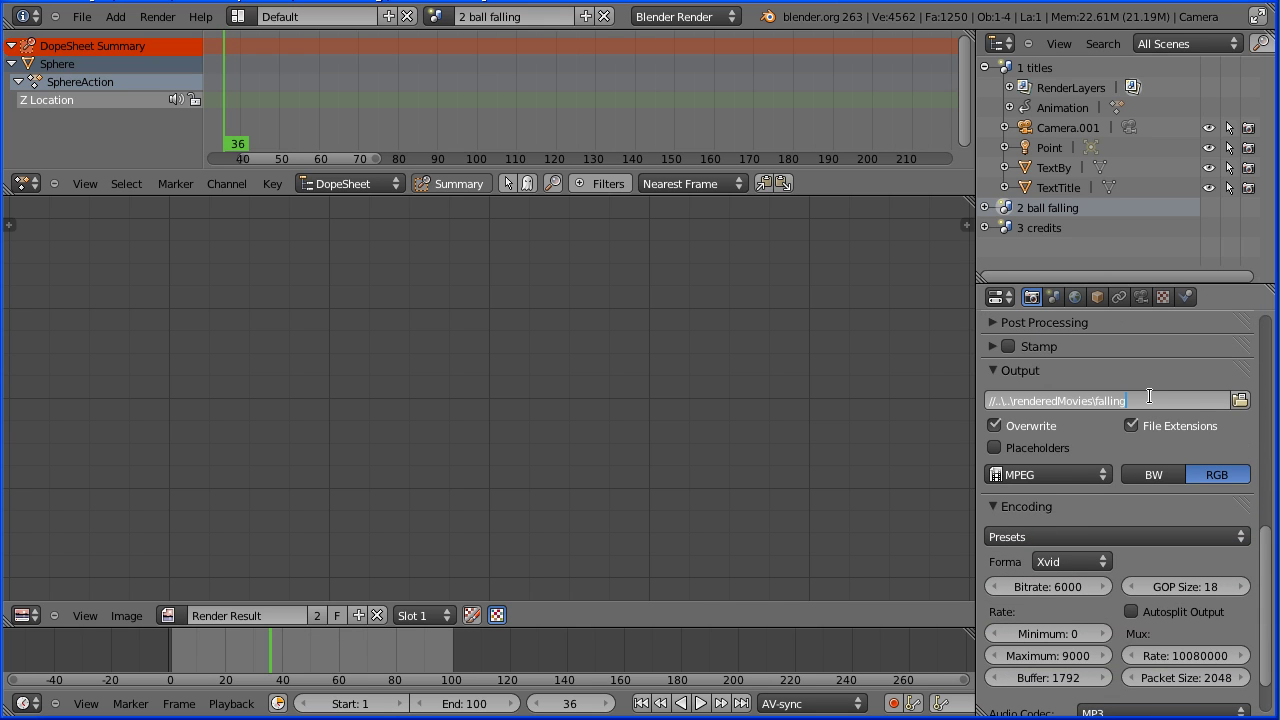
key(BackSpace)
key(BackSpace)
key(BackSpace)
text(scene2)
key(Return)
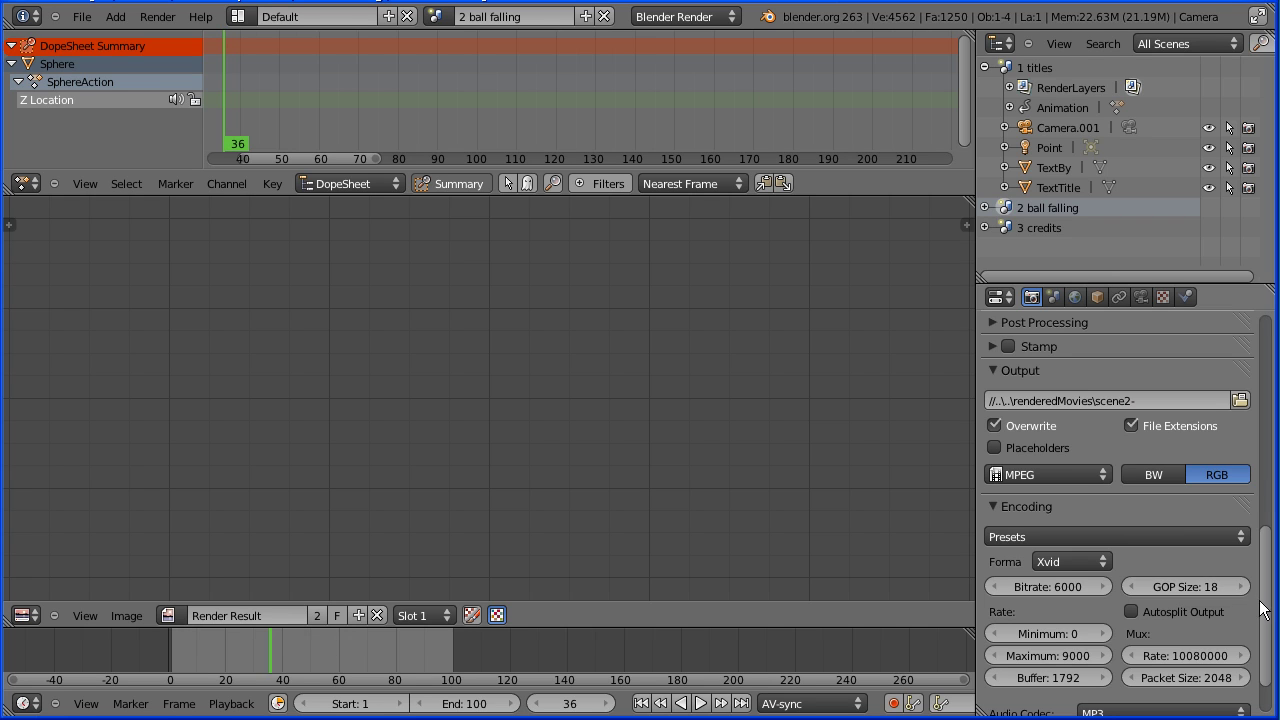
scroll(1262, 610, up, 10)
click(1197, 386)
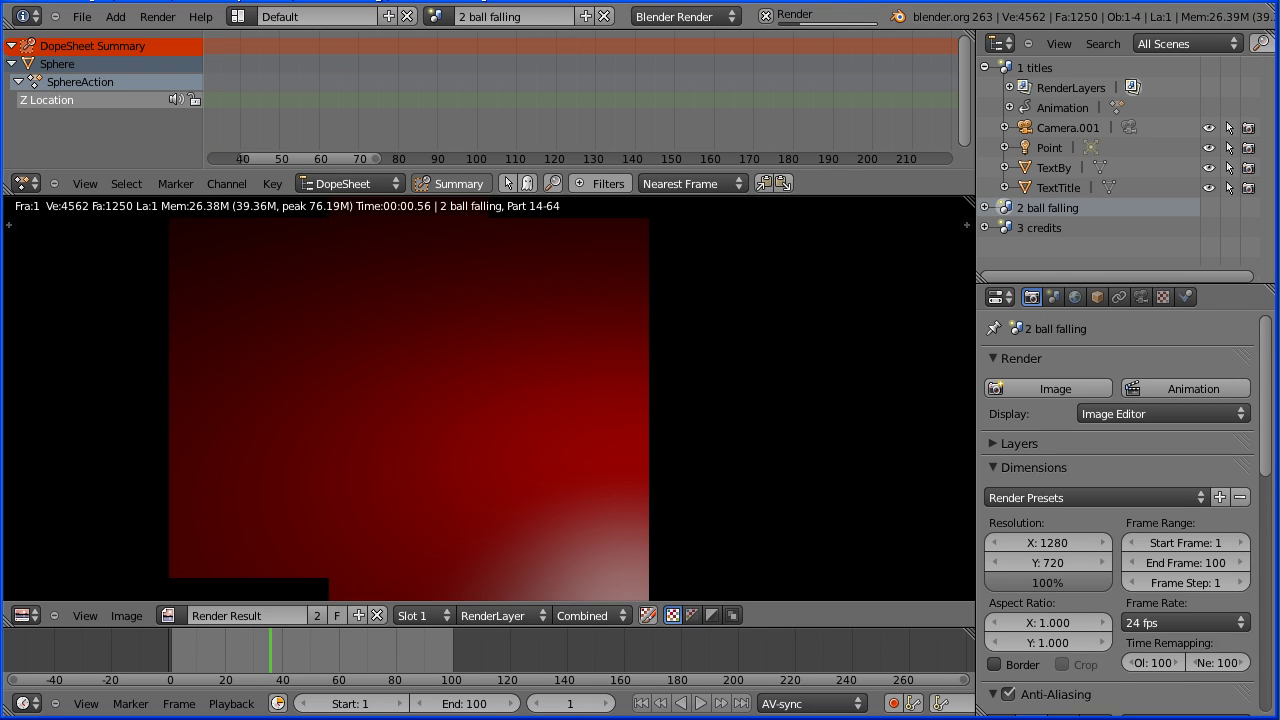
Switch to the 3 credits scene and set its output path to //..\..\renderedMovies\scene3-.
click(435, 16)
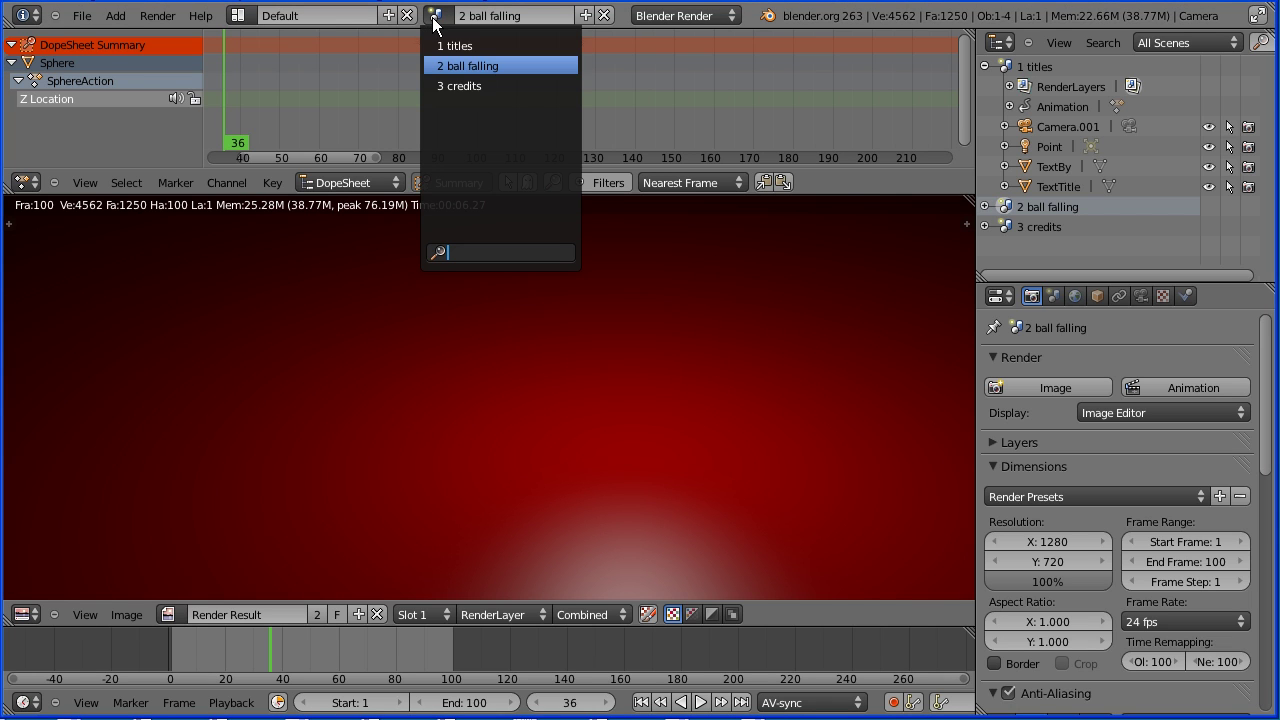
click(468, 83)
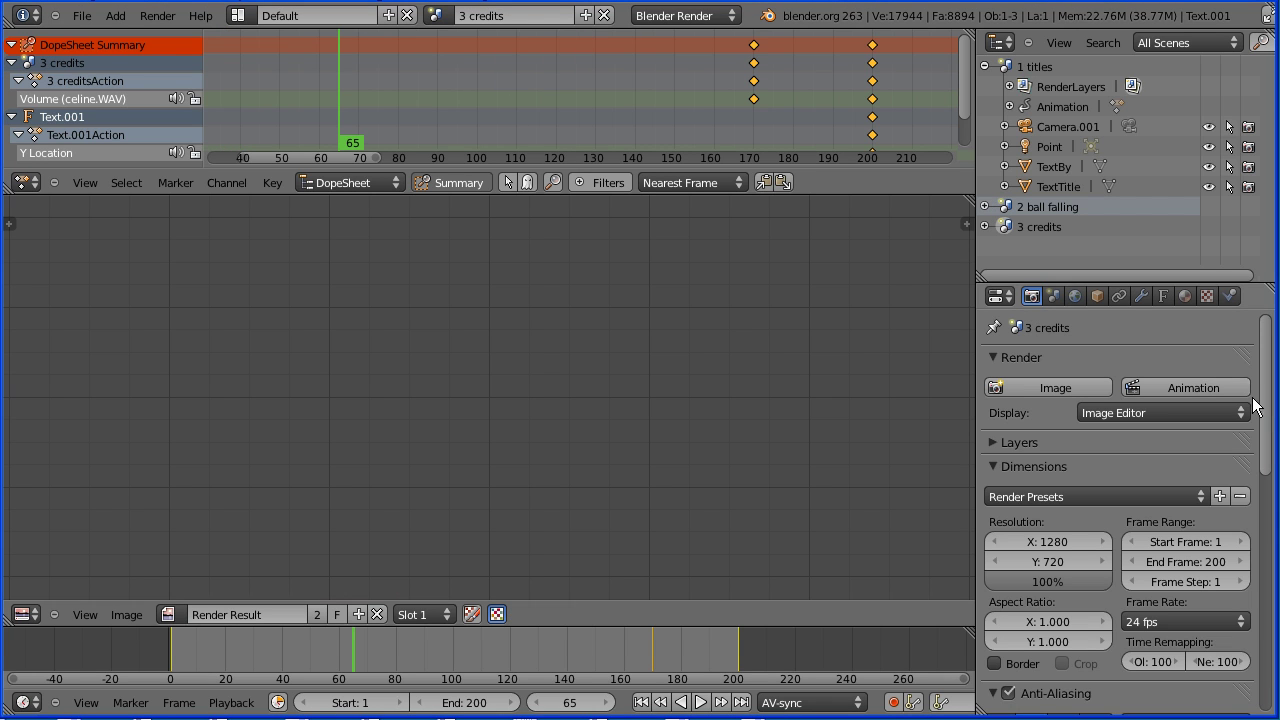
drag(1266, 423, 1266, 571)
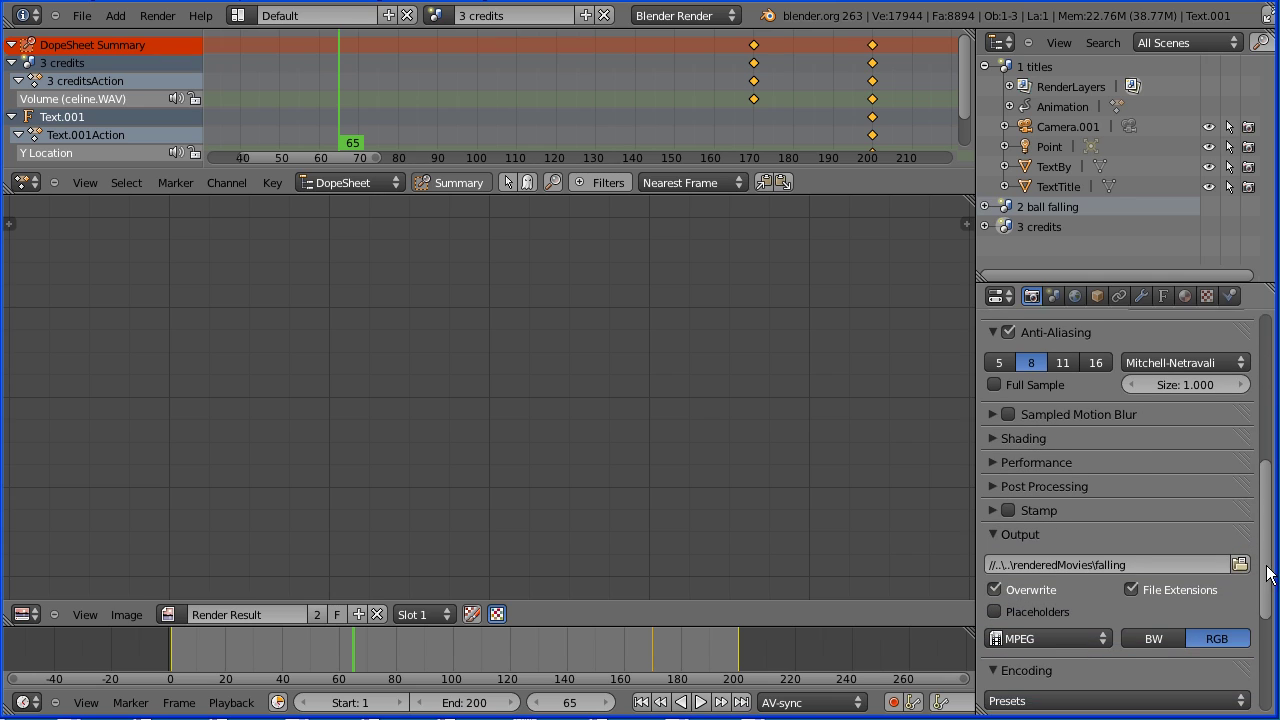
click(1140, 557)
click(1140, 557)
key(BackSpace)
key(BackSpace)
key(BackSpace)
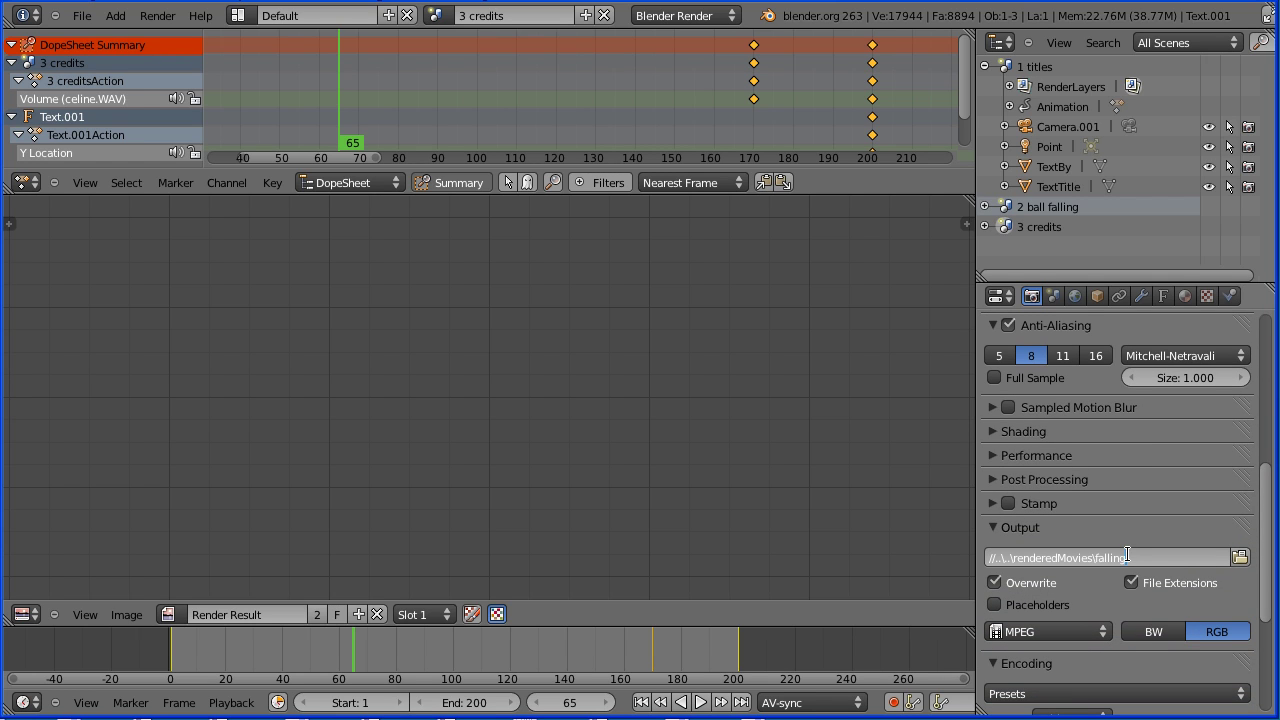
key(BackSpace)
key(BackSpace)
key(BackSpace)
text(scene3-)
key(Return)
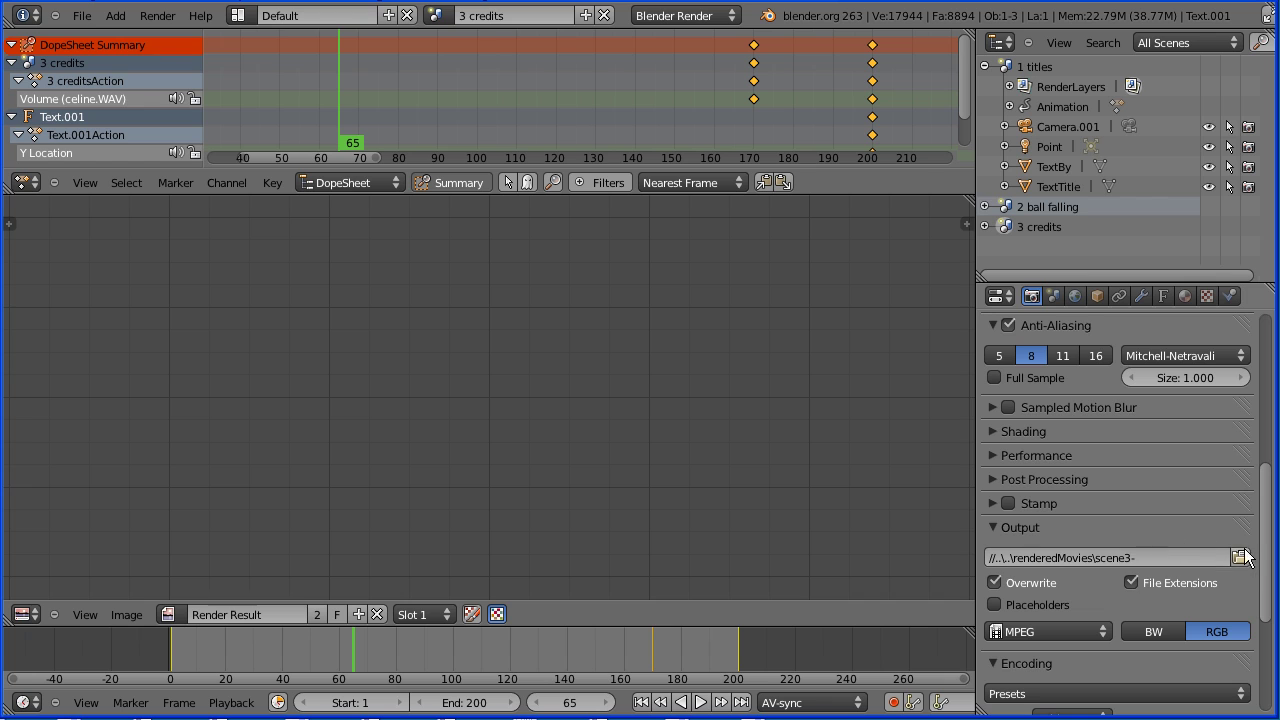
Render the 3 credits scene's animation through frame 200.
drag(1265, 560, 1270, 402)
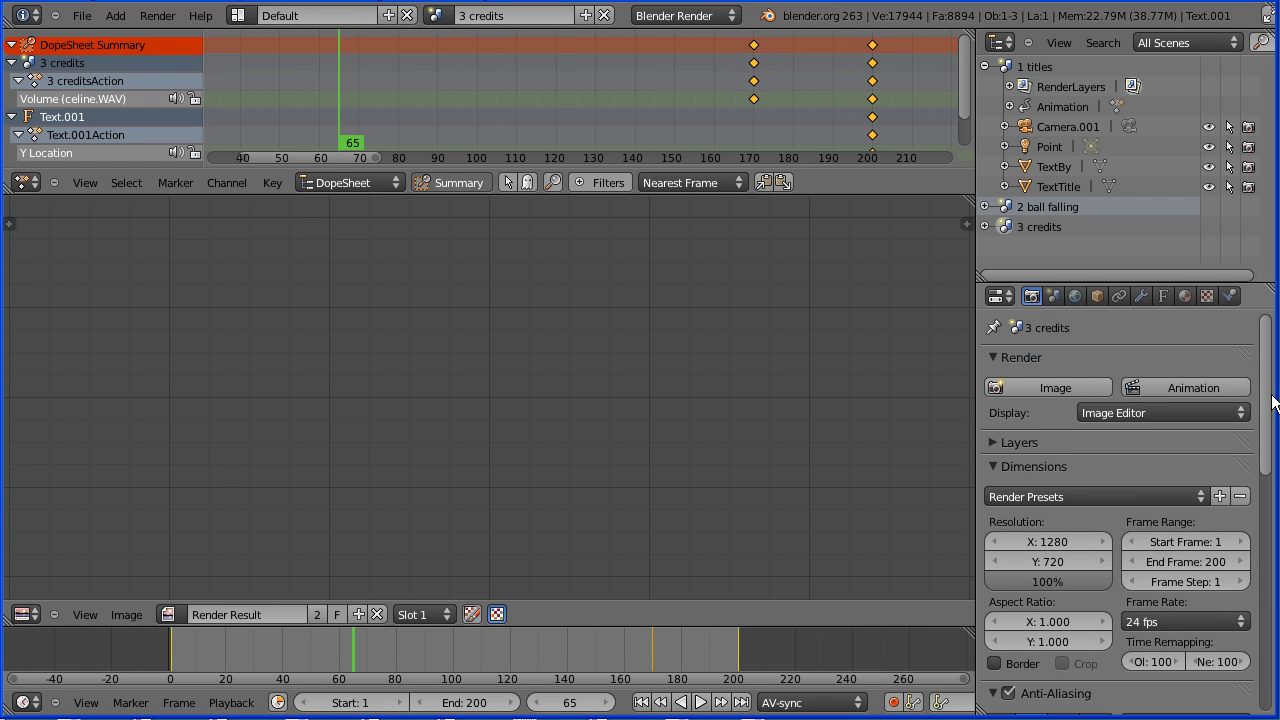
click(1203, 389)
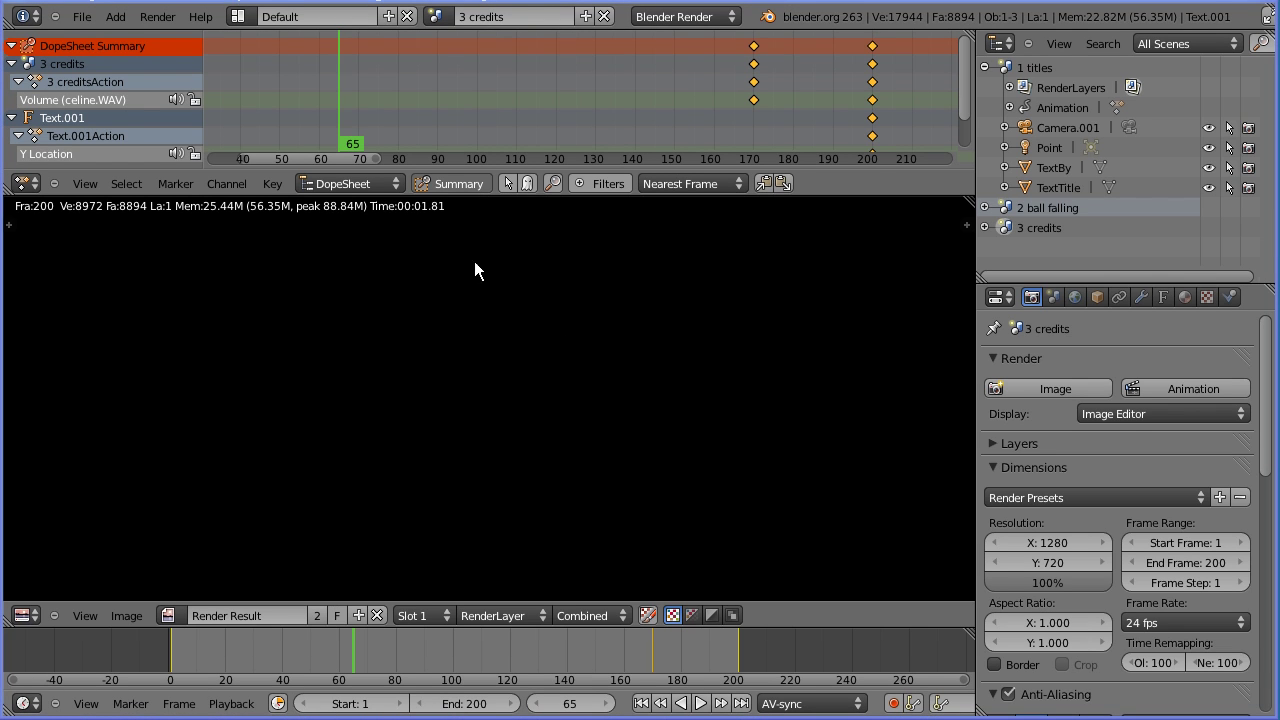
click(82, 17)
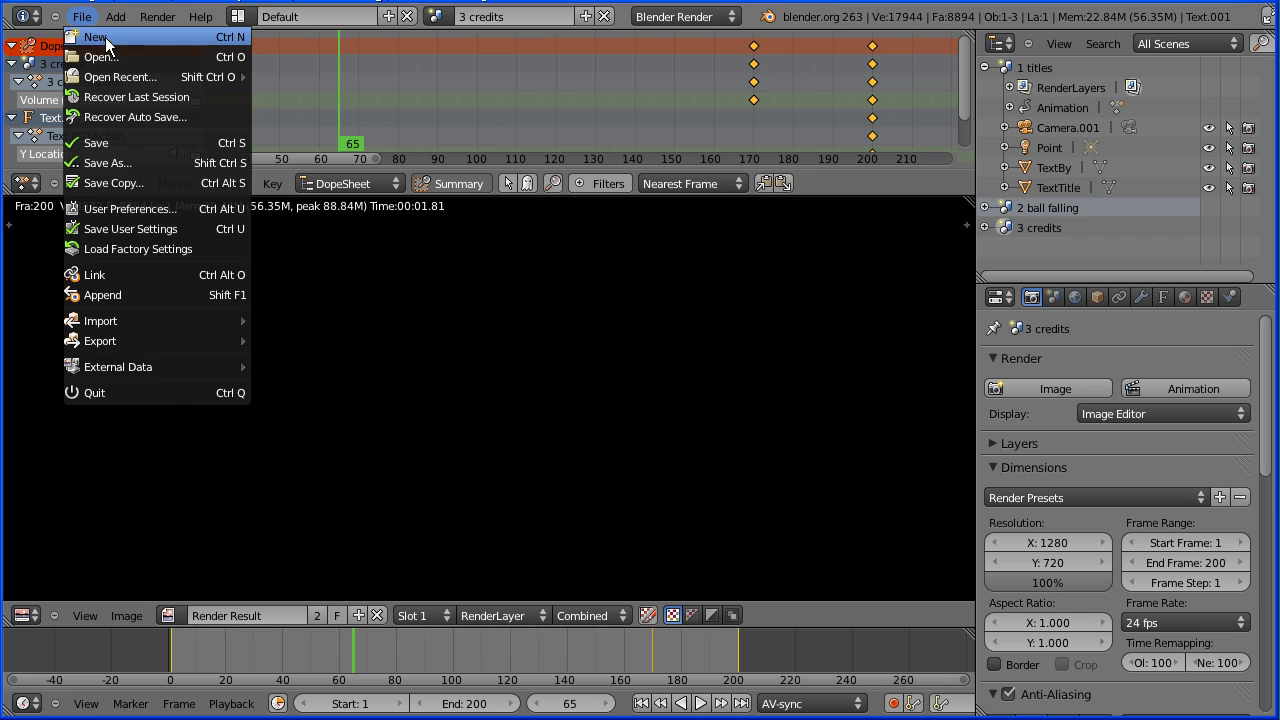
Reload the start-up file, switch to the Video Editing layout, and begin adding a movie strip.
click(113, 37)
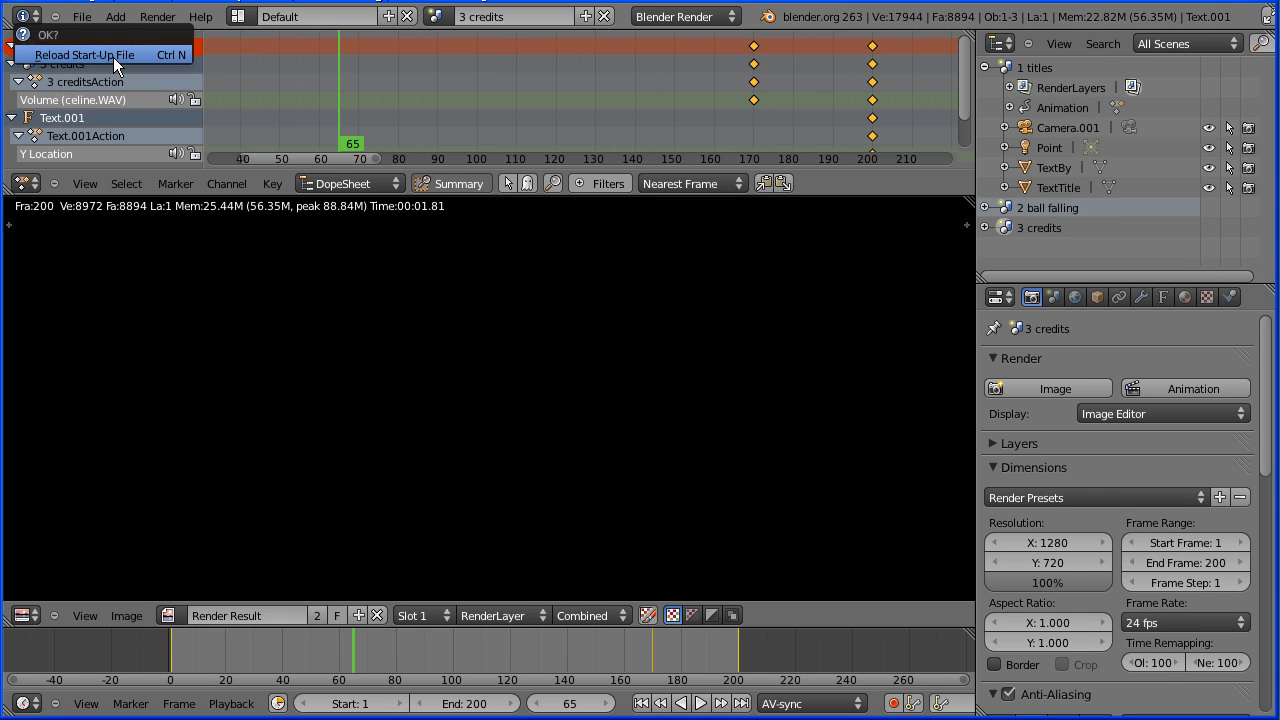
click(113, 55)
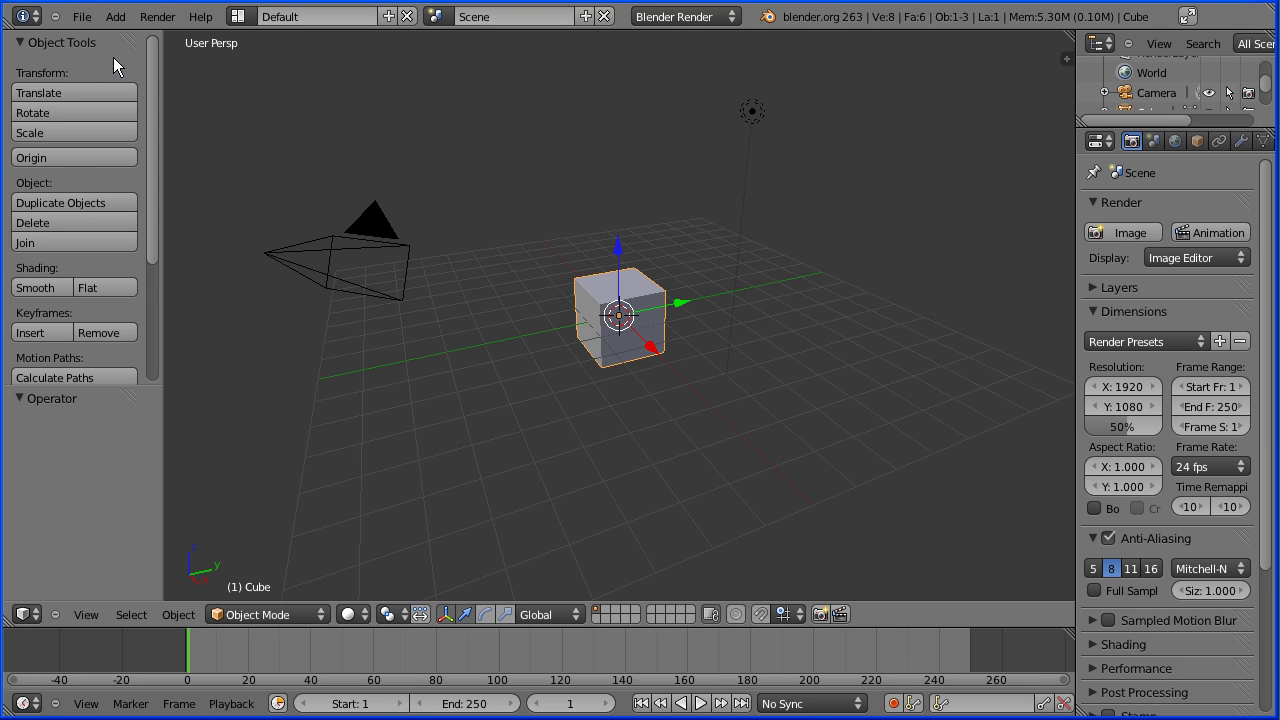
click(249, 15)
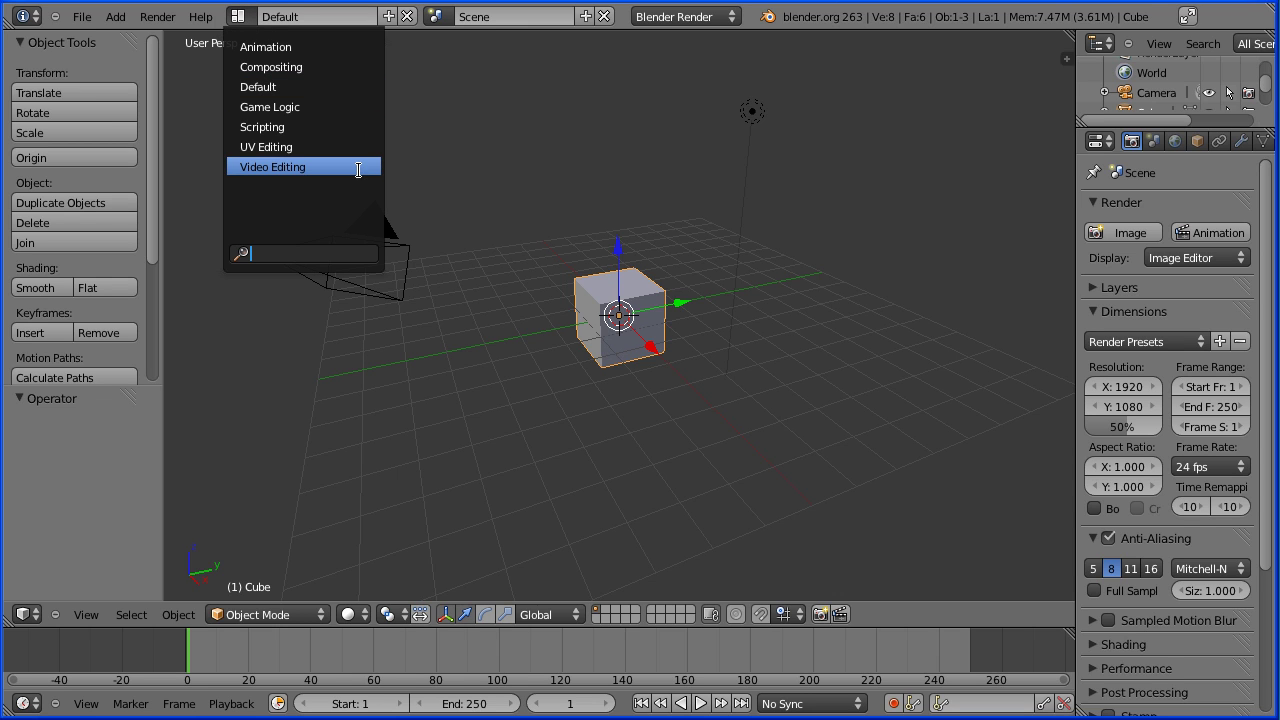
click(358, 170)
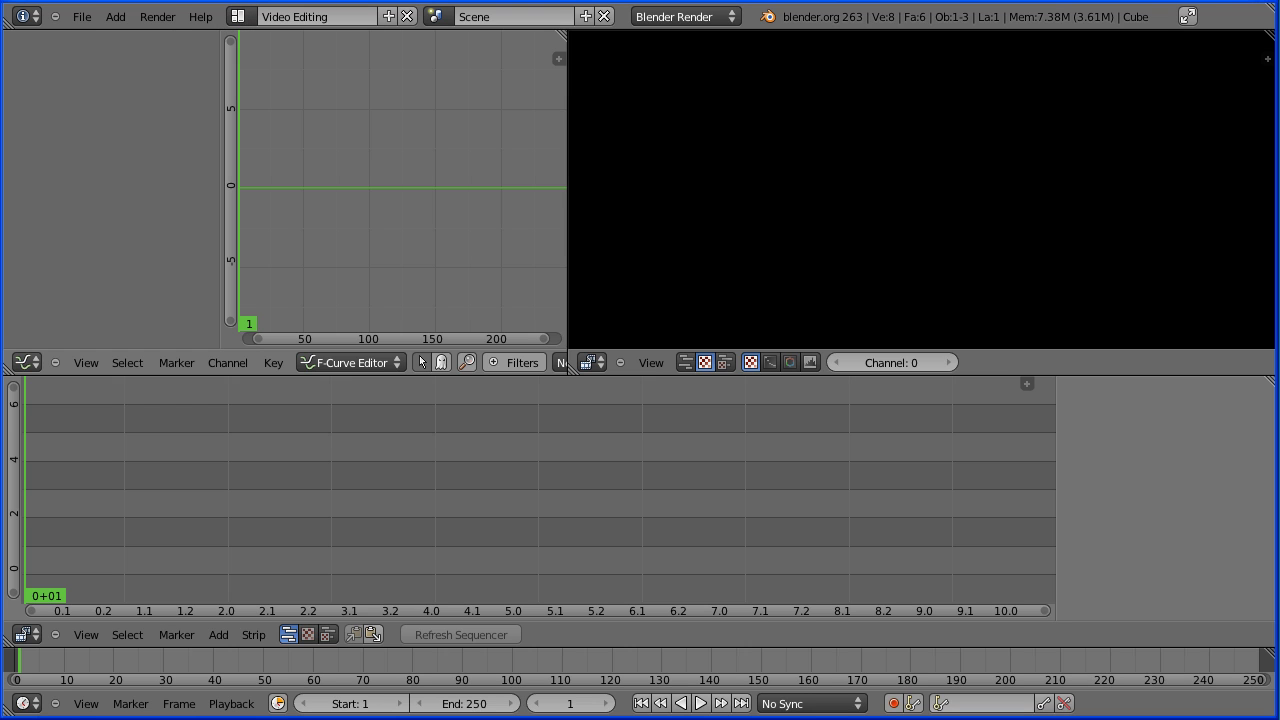
click(217, 632)
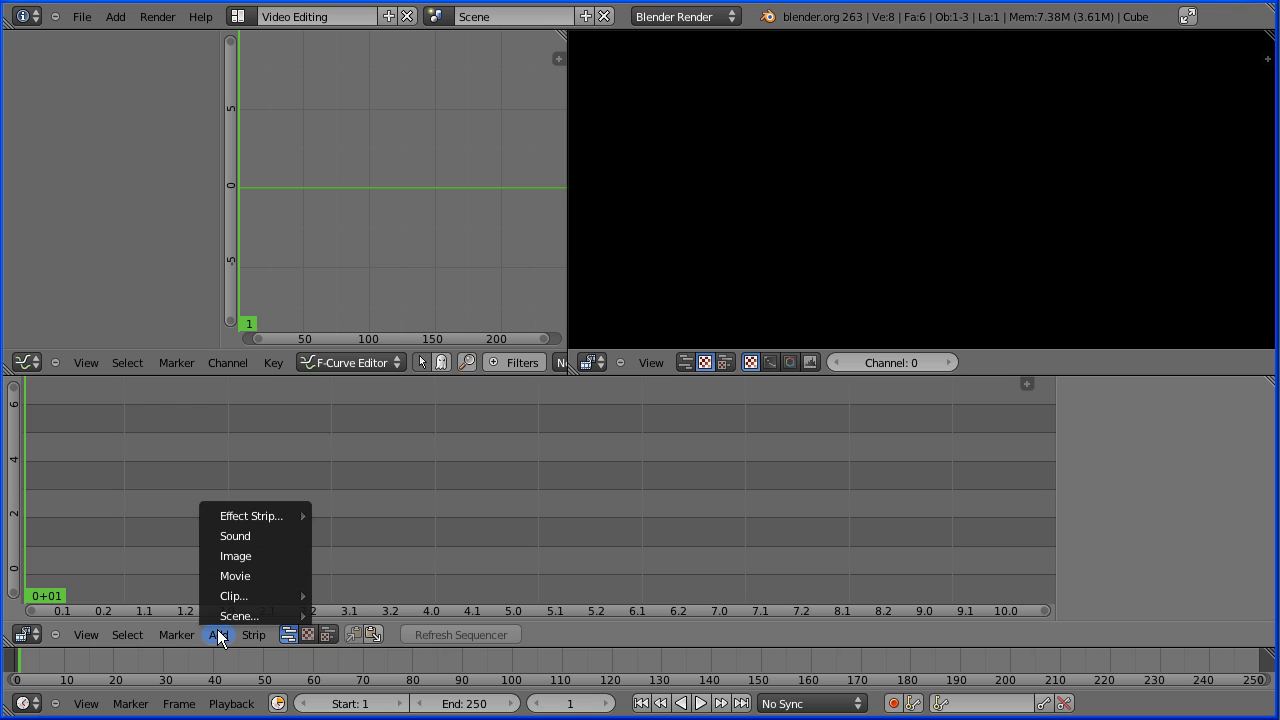
click(301, 577)
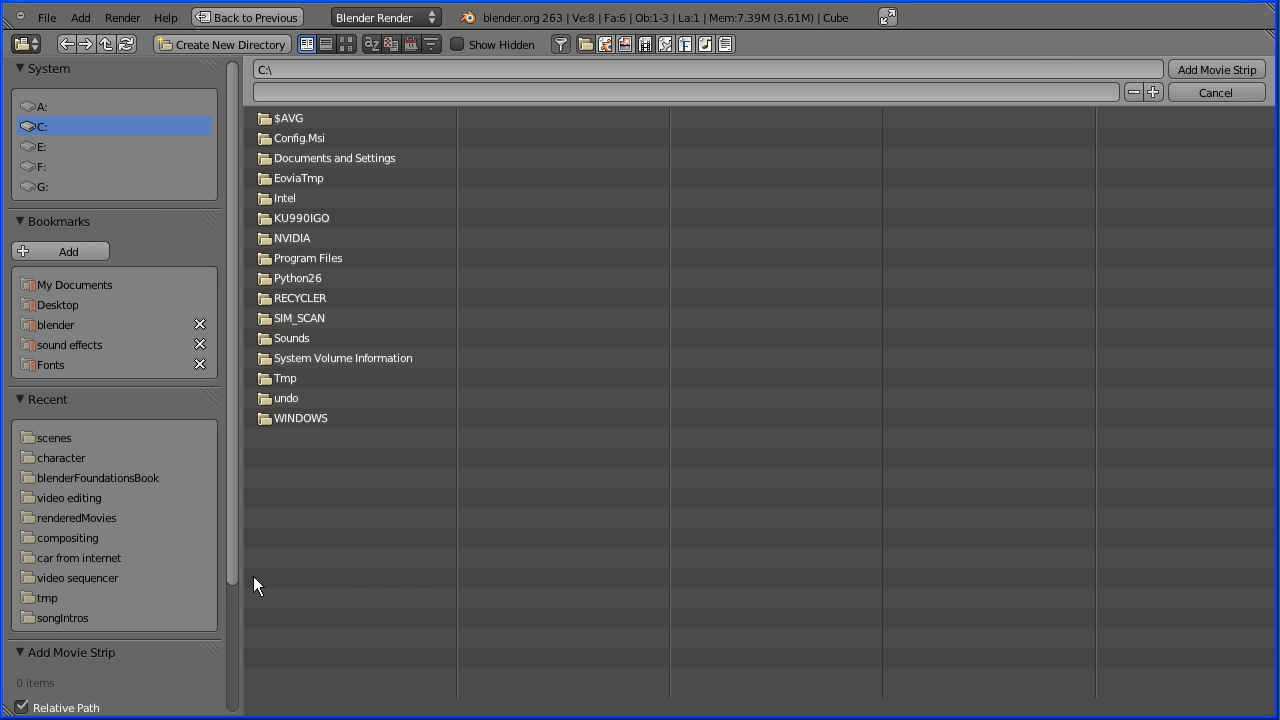
Add scene1-0001-0200.avi from renderedMovies and snap its strips to start at frame 1.
click(103, 520)
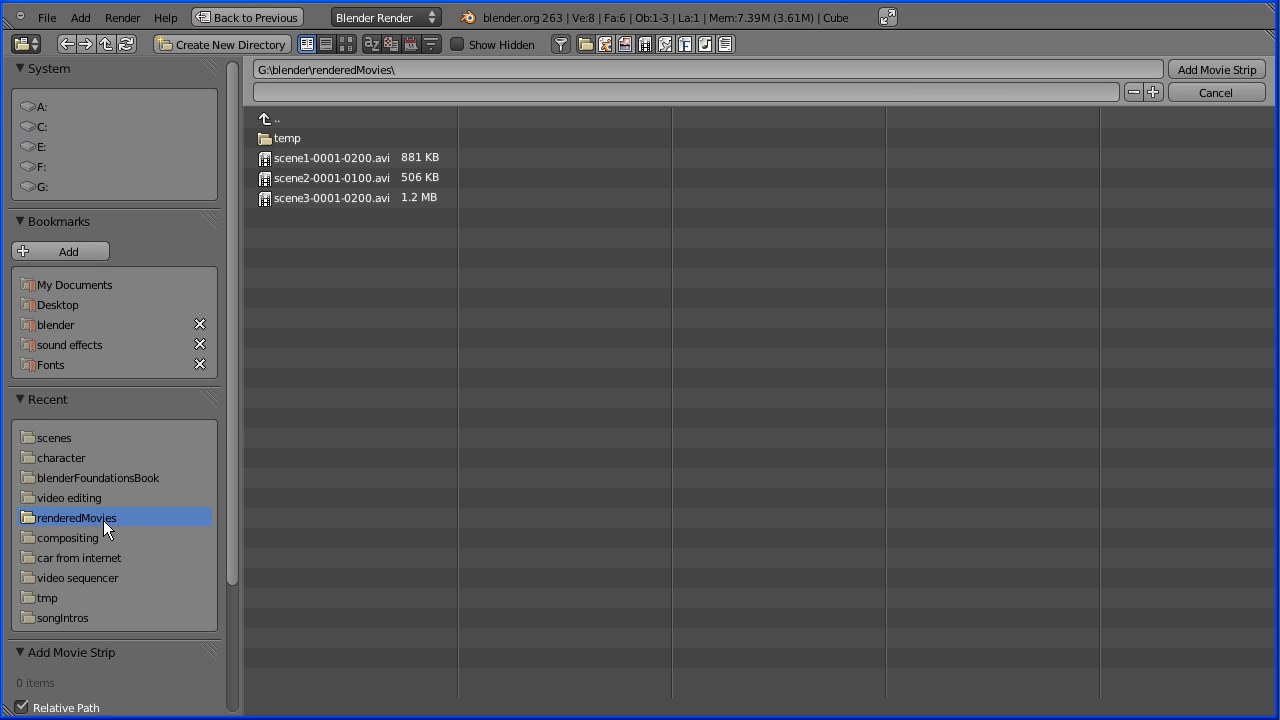
click(352, 156)
click(1200, 66)
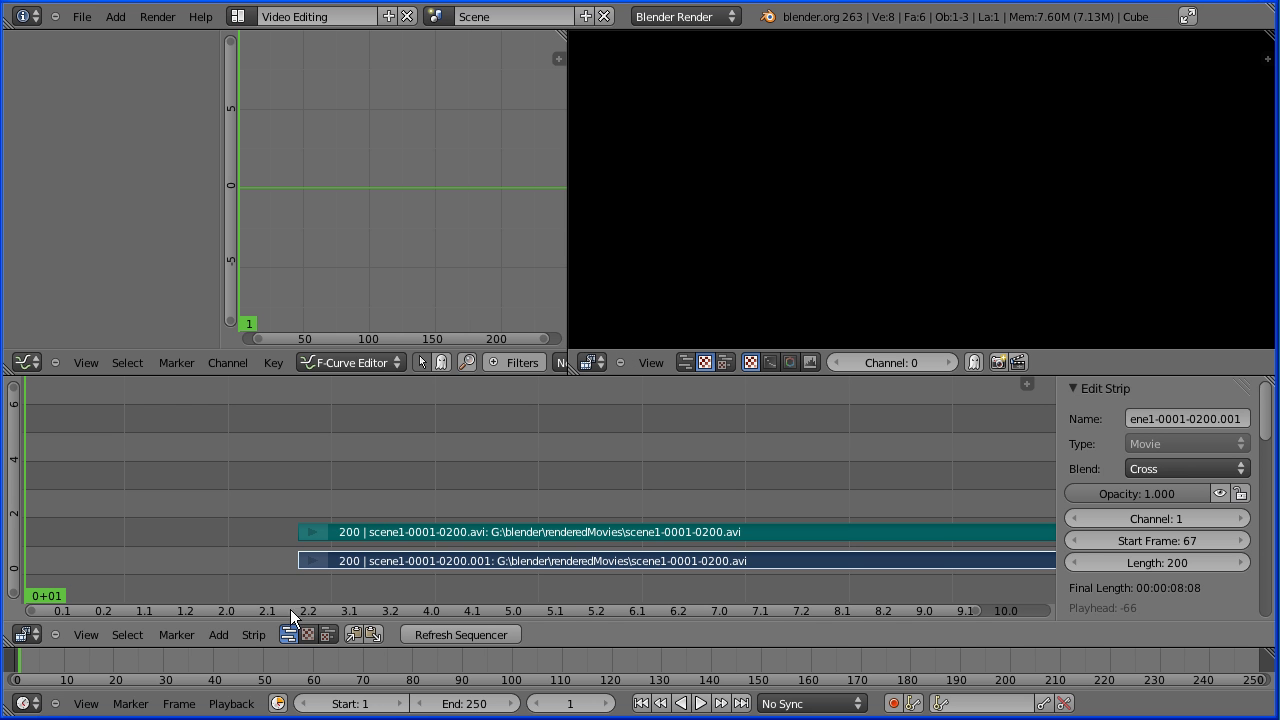
click(255, 632)
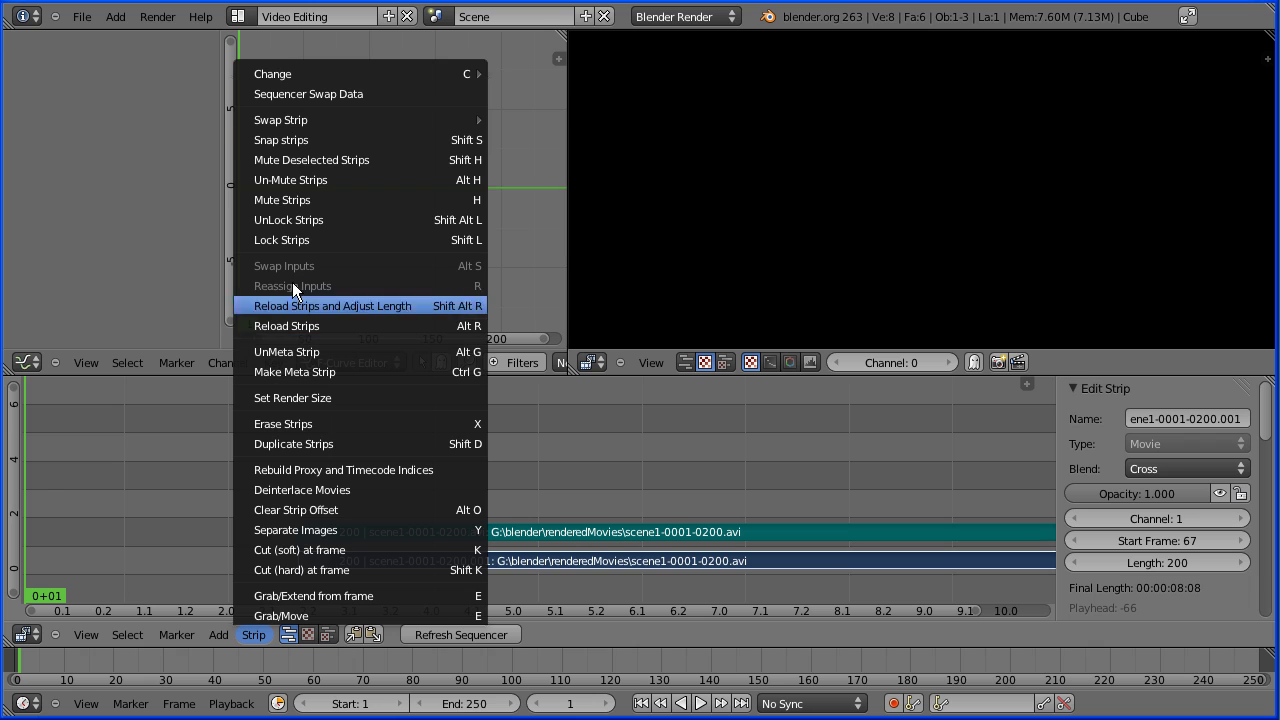
click(432, 142)
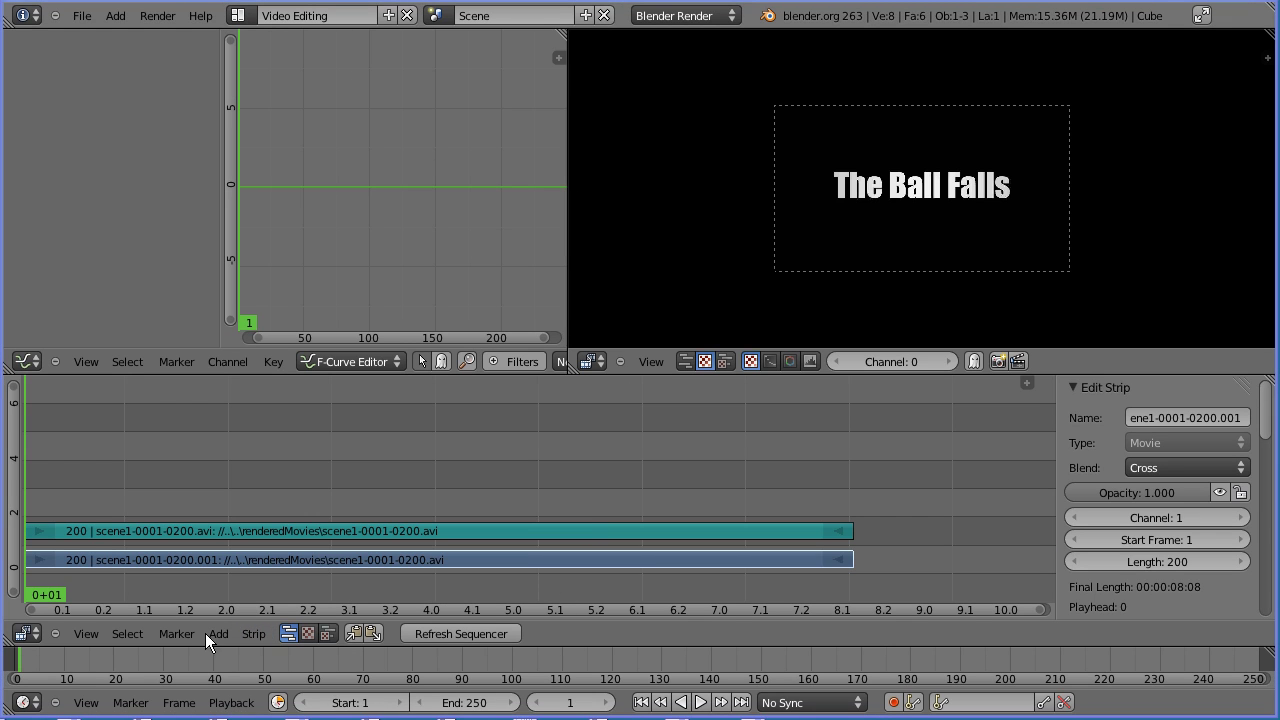
Add scene2-0001-0100.avi and move its video strip to frame 201, right after scene1.
click(218, 633)
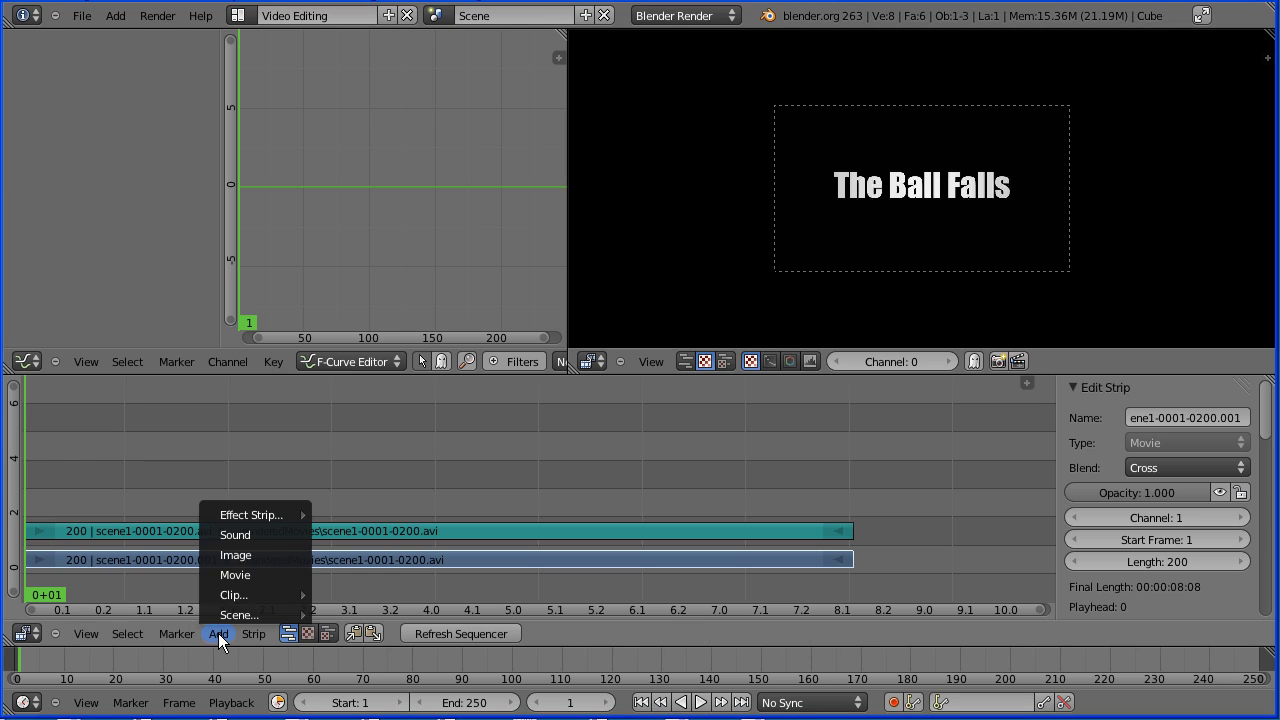
click(281, 572)
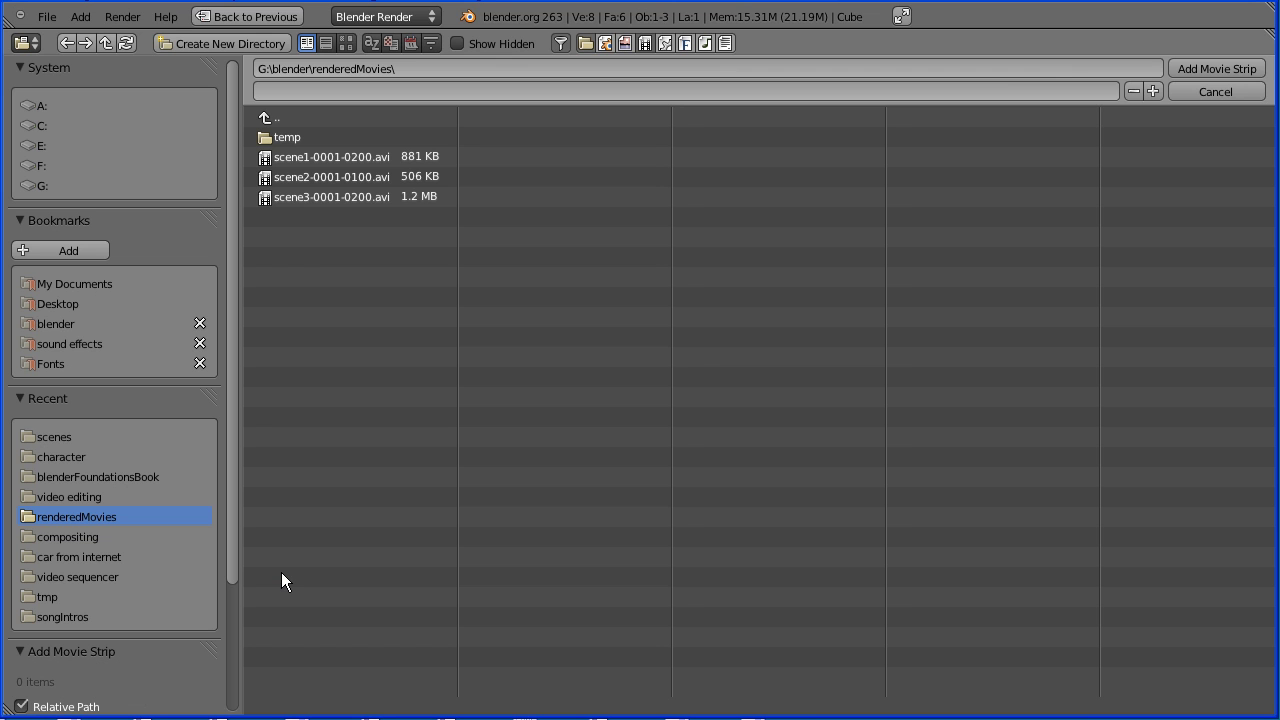
click(327, 176)
click(1203, 68)
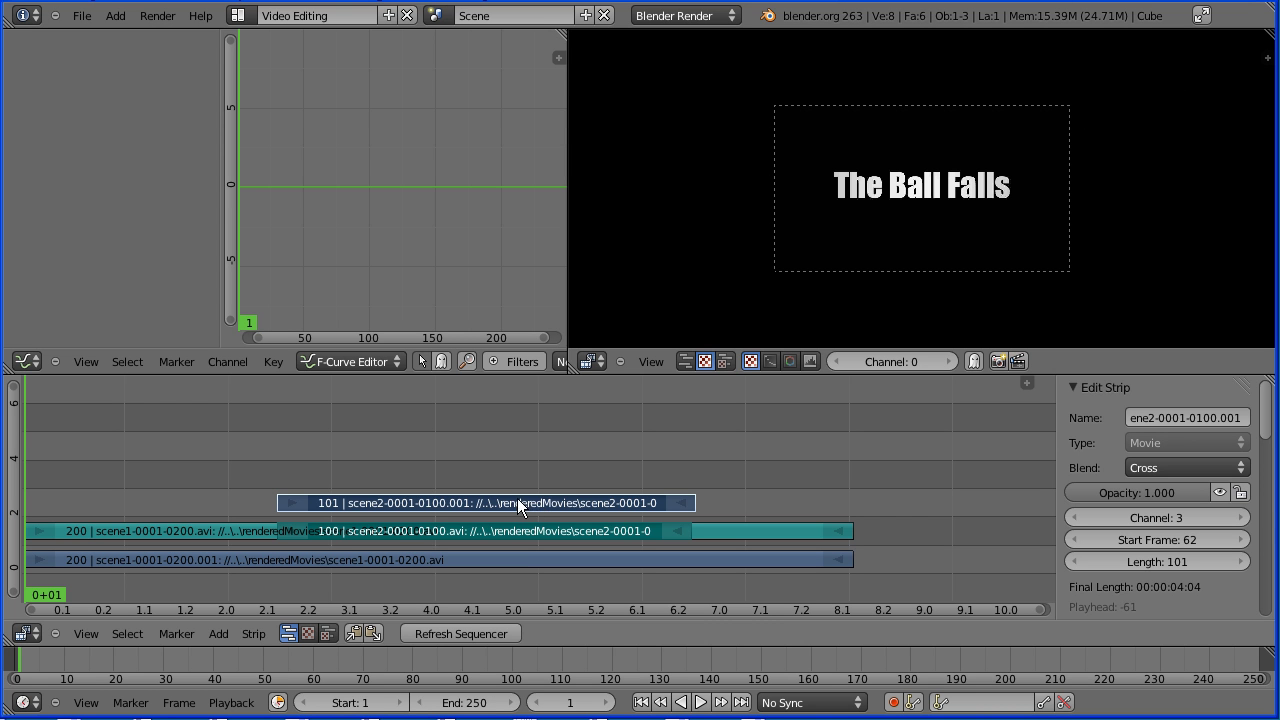
key(g)
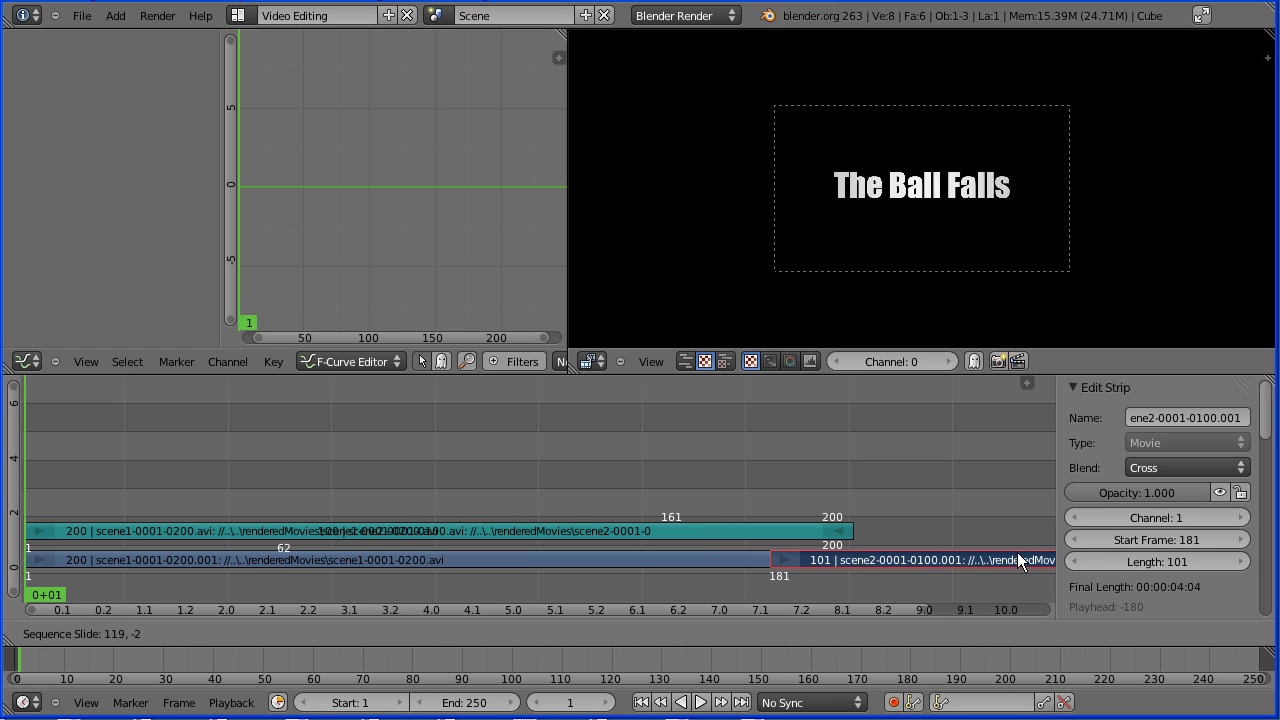
click(1017, 552)
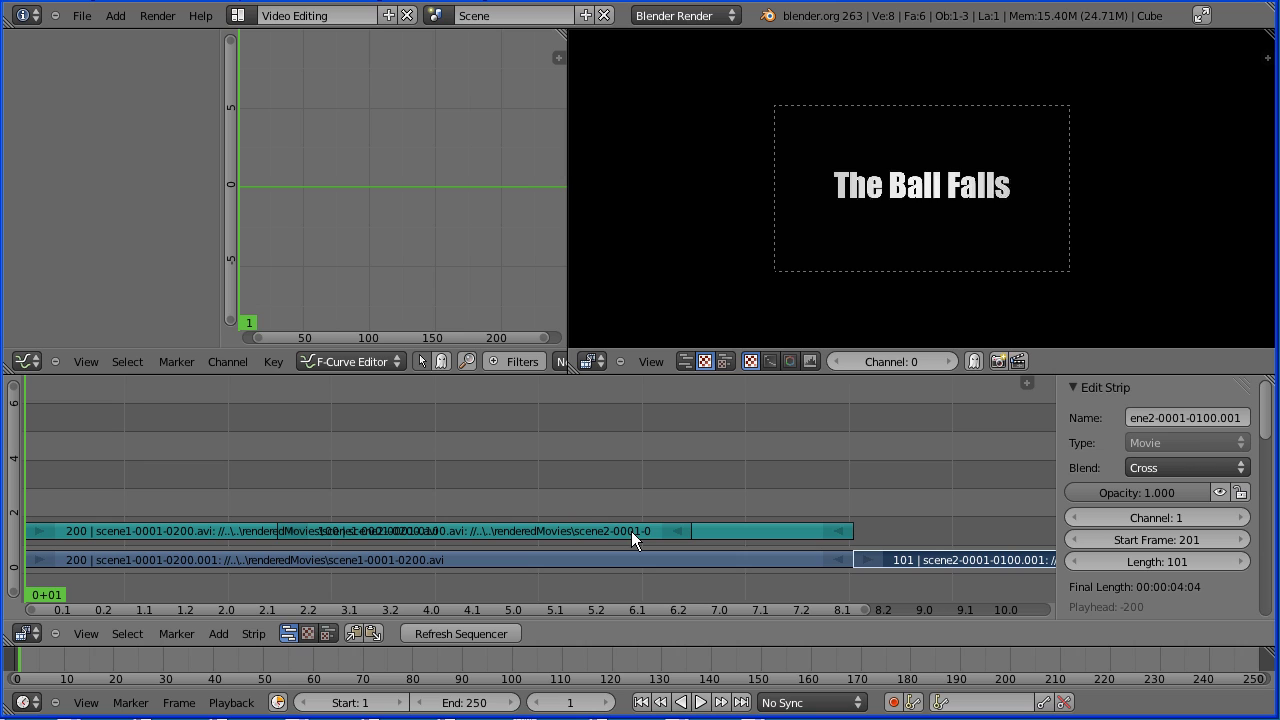
right_click(703, 531)
Move the scene1 sound strip to channel 2 at frame 1 and scene2's to channel 2 at frame 201.
key(g)
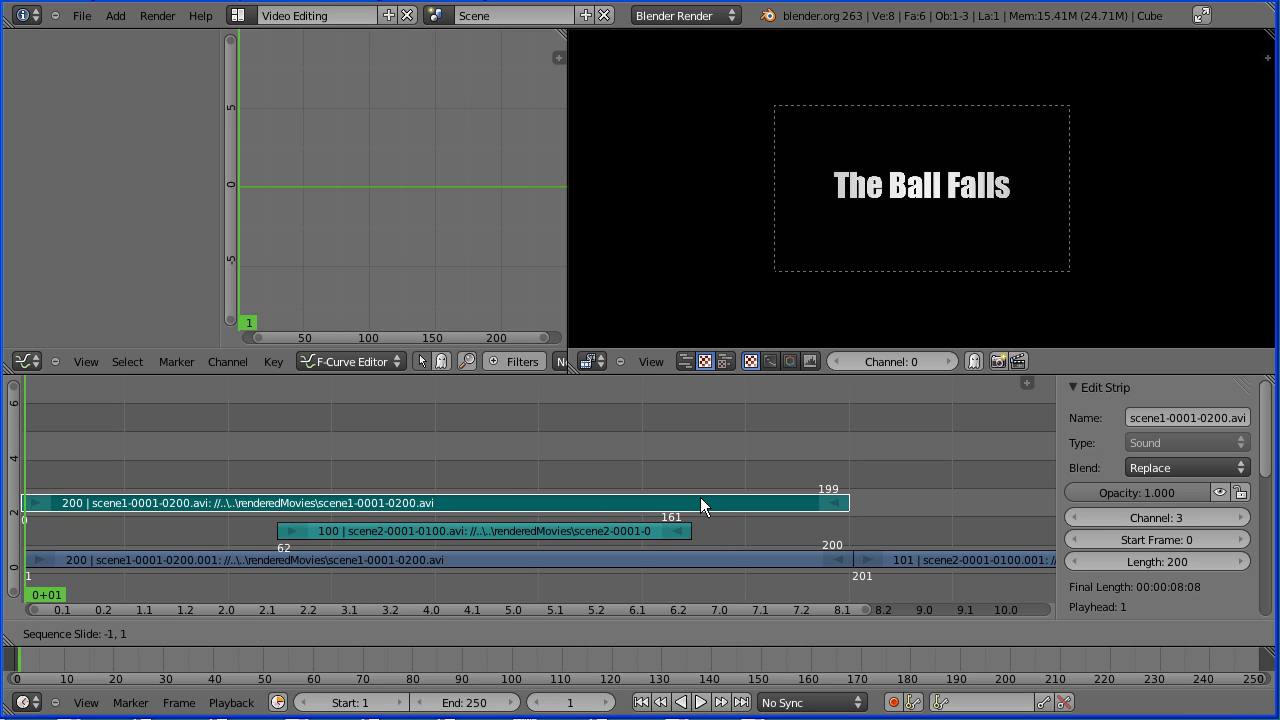
click(700, 497)
right_click(628, 535)
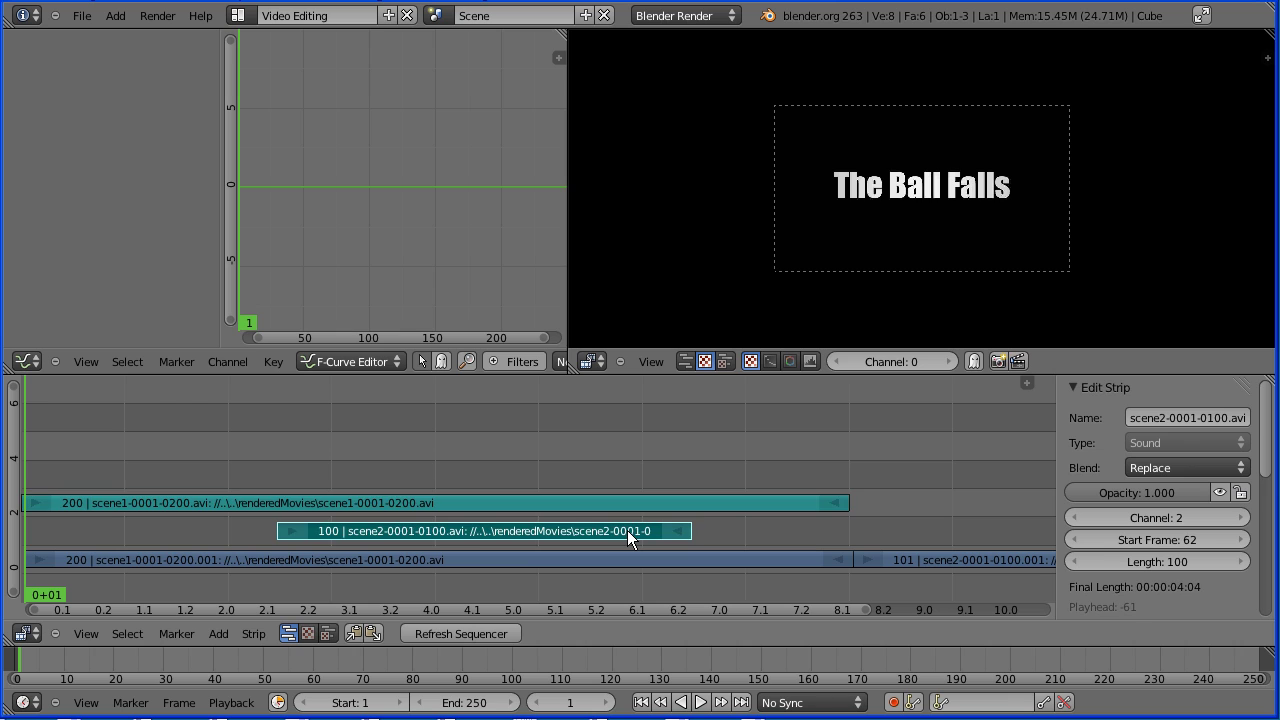
key(g)
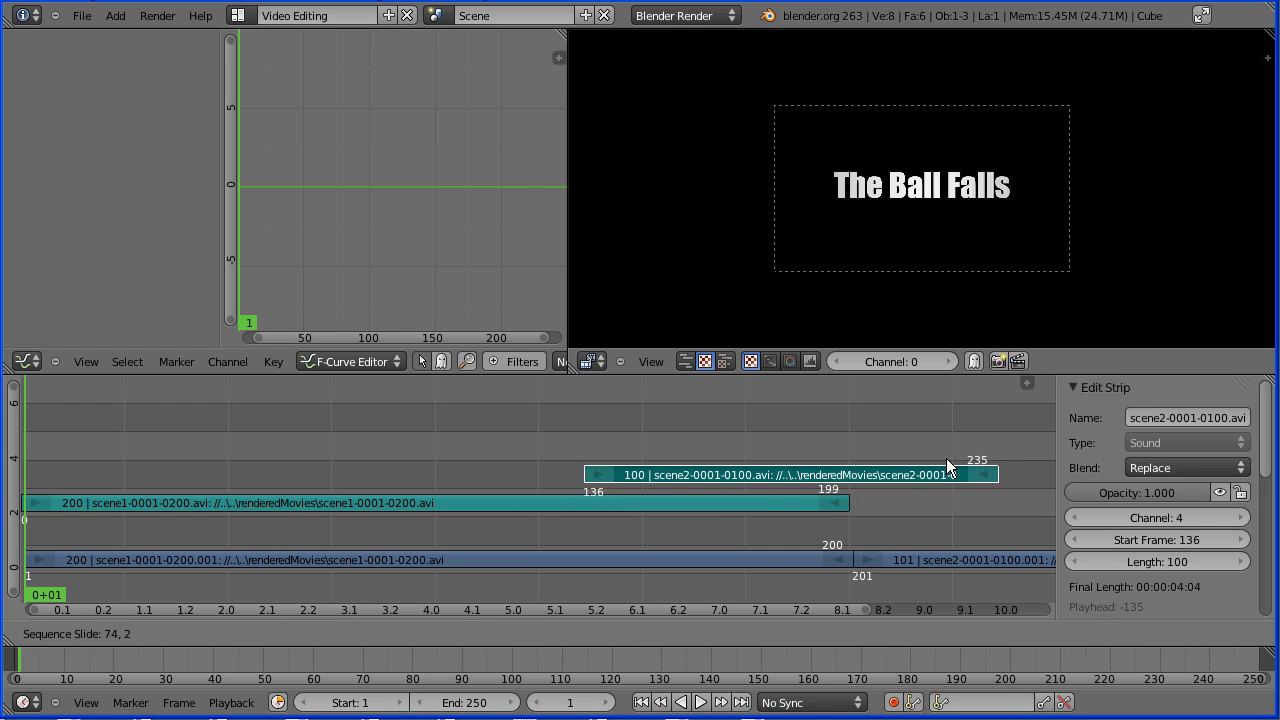
click(974, 456)
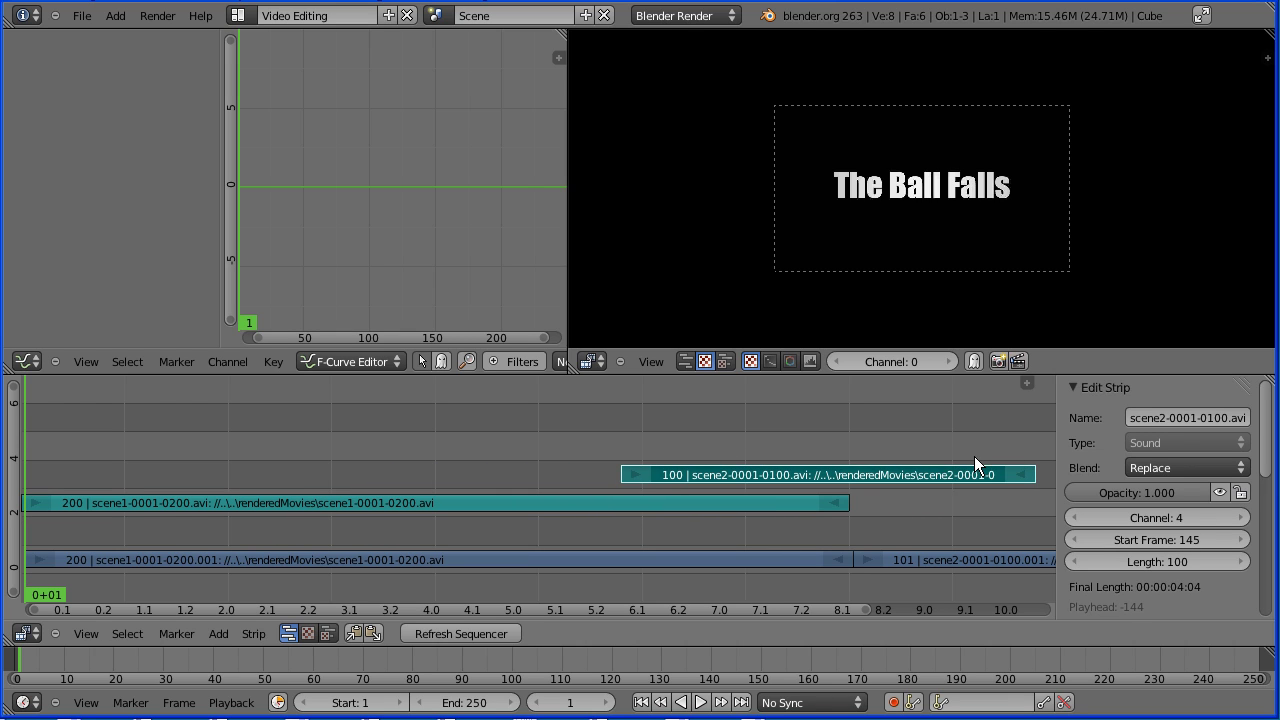
right_click(530, 503)
key(g)
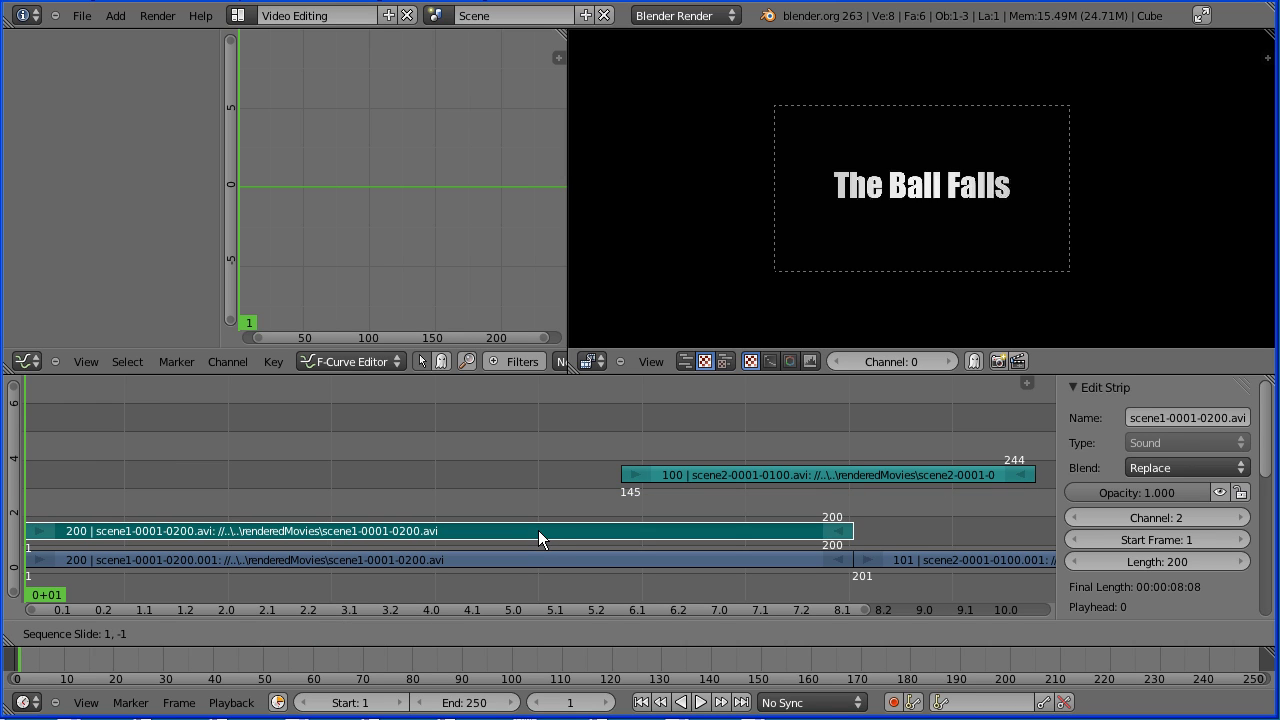
click(538, 530)
right_click(835, 472)
key(g)
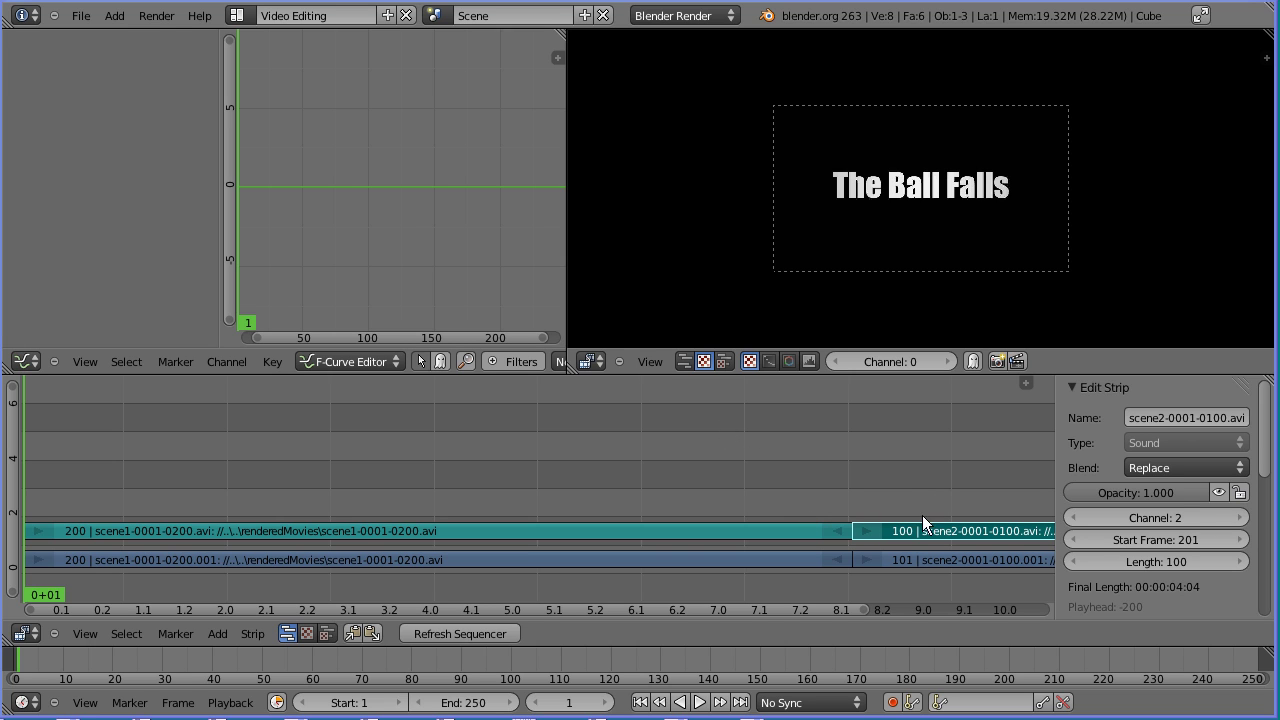
Add scene3-0001-0200.avi and place its strips to start at frame 302.
middle_drag(934, 474, 277, 449)
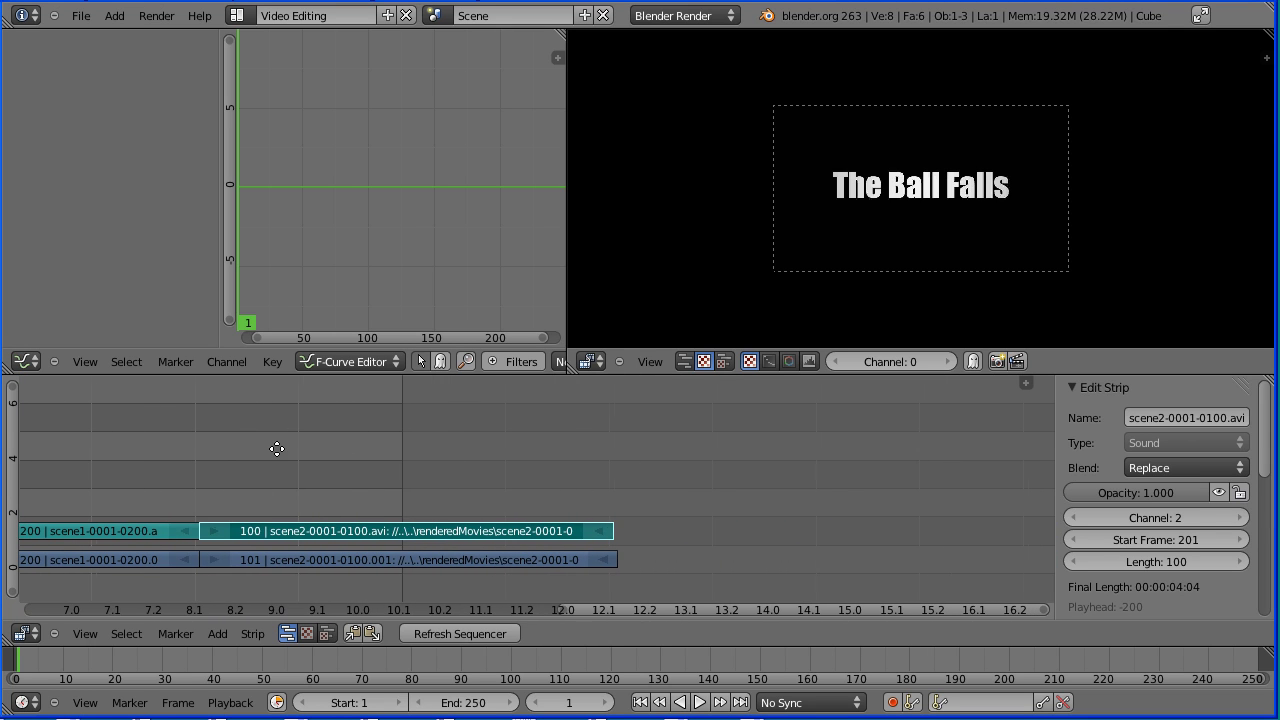
click(217, 637)
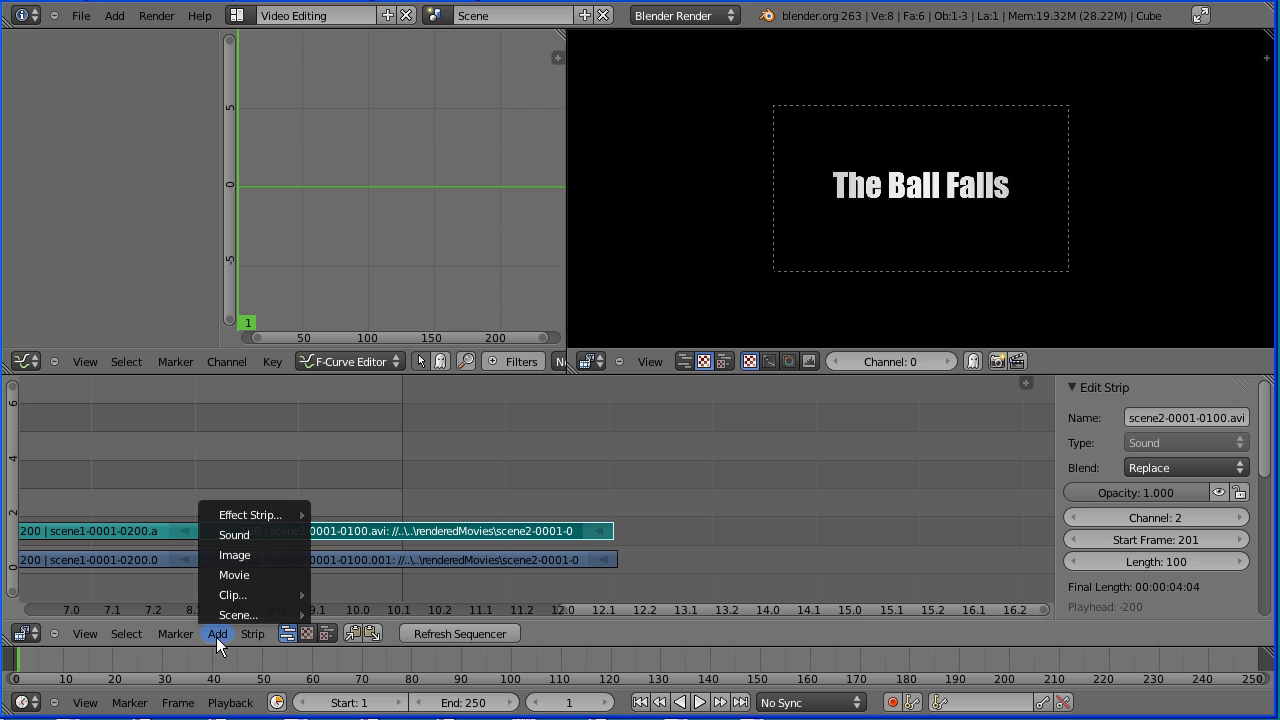
click(268, 573)
click(347, 197)
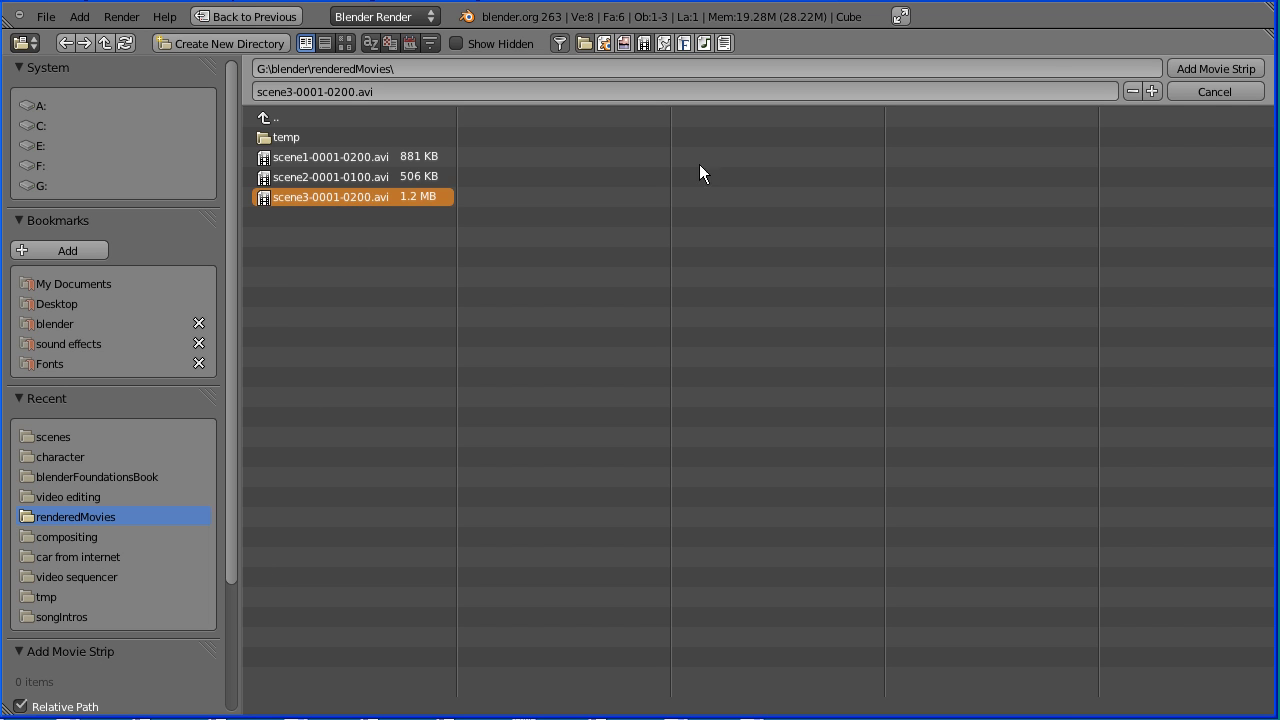
click(1231, 65)
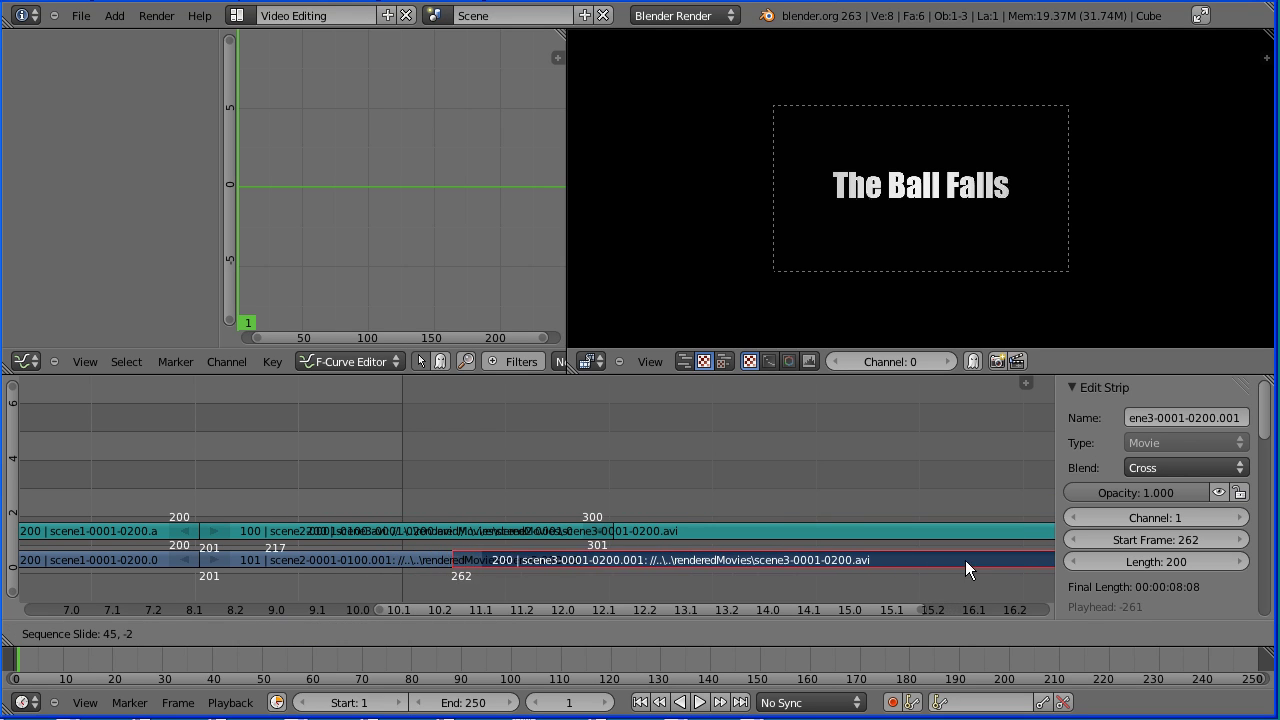
click(980, 562)
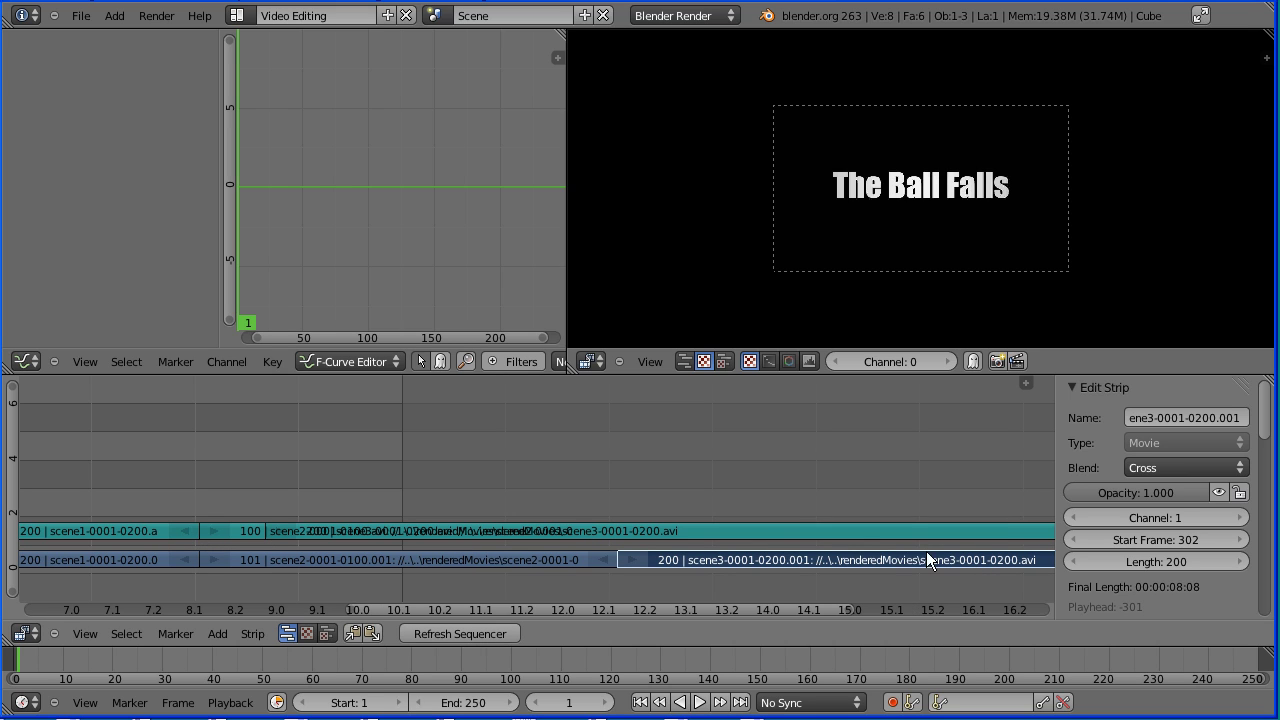
Move the scene3 sound strip to start at frame 301.
right_click(762, 531)
key(g)
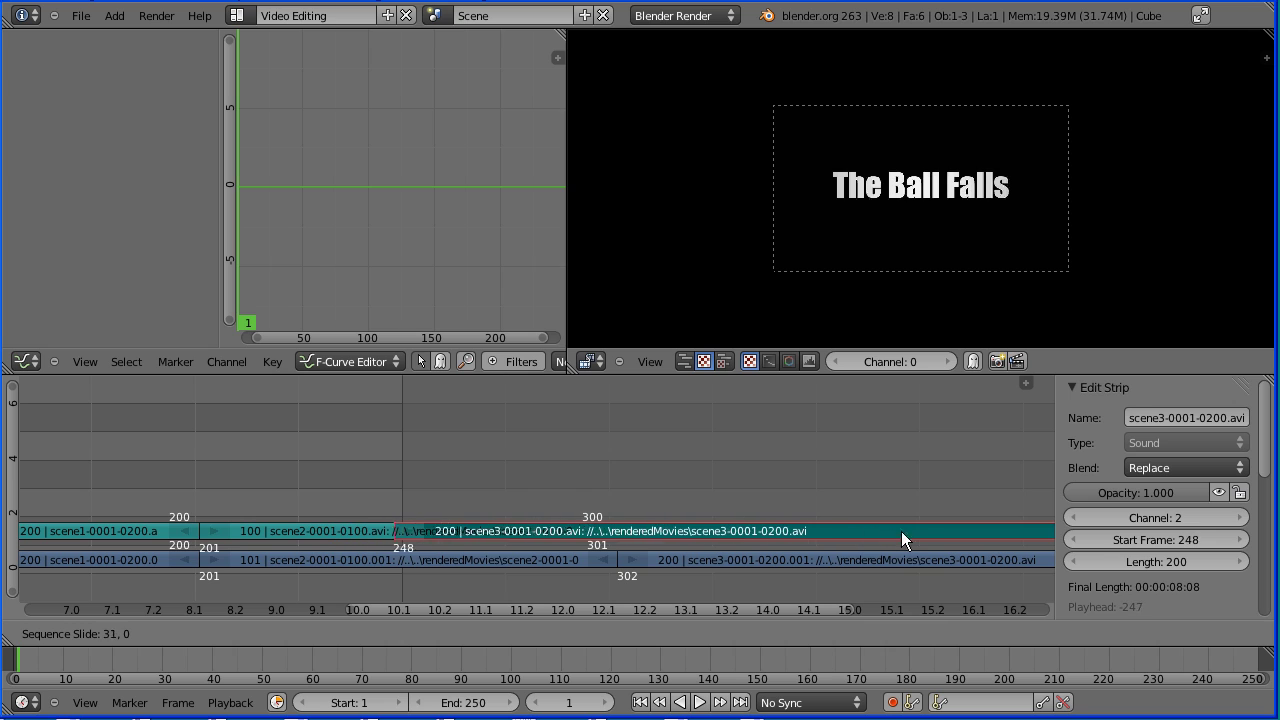
click(919, 540)
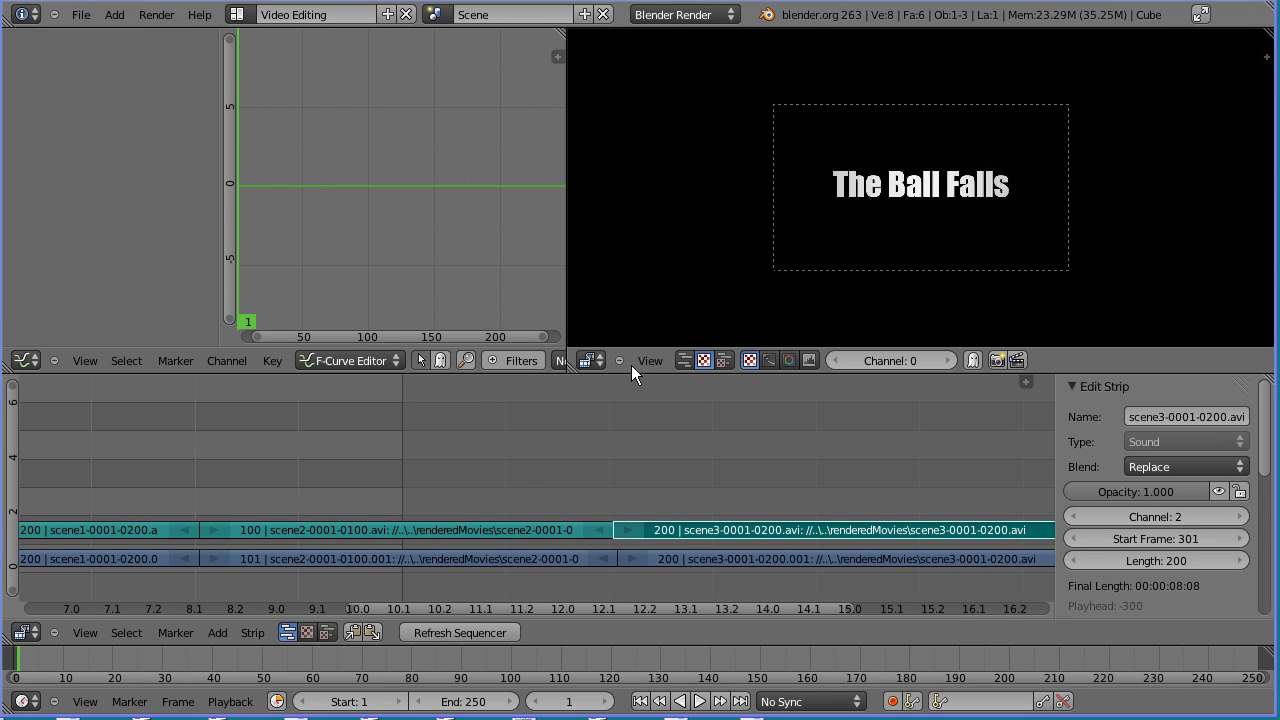
After checking scene2's strip timings, shift the scene3 sound strip to frame 302.
right_click(486, 530)
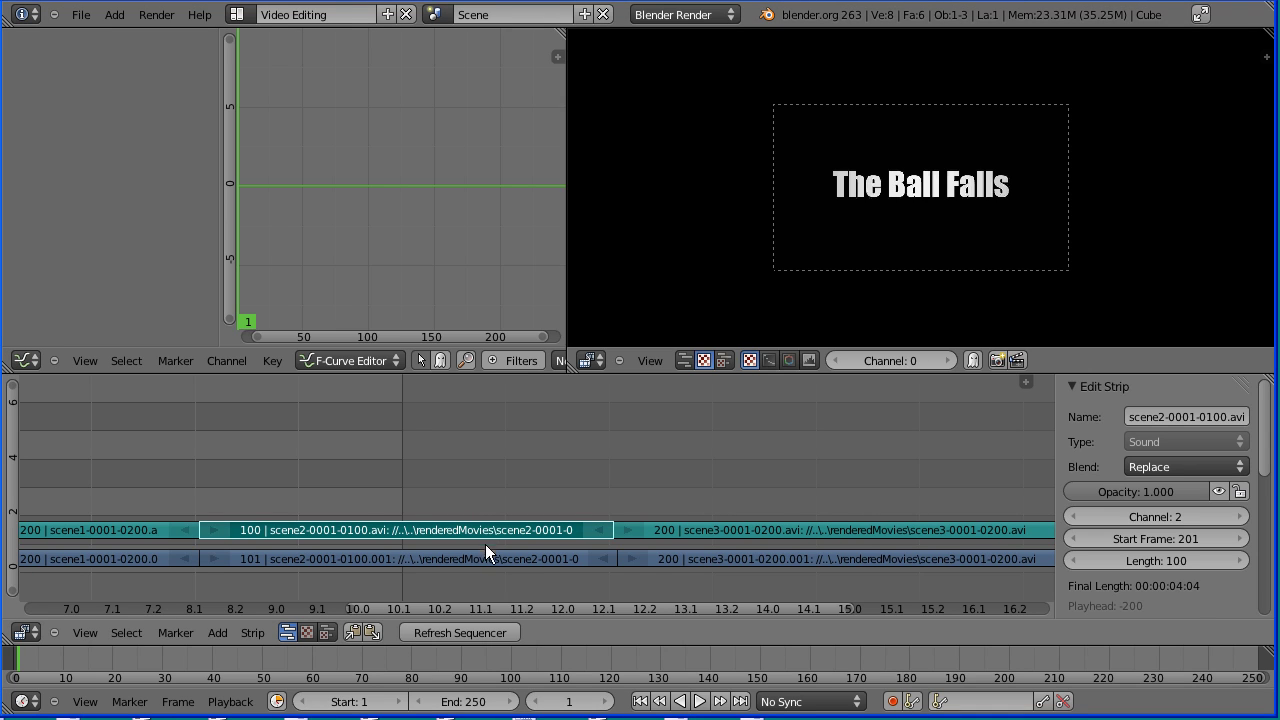
right_click(485, 557)
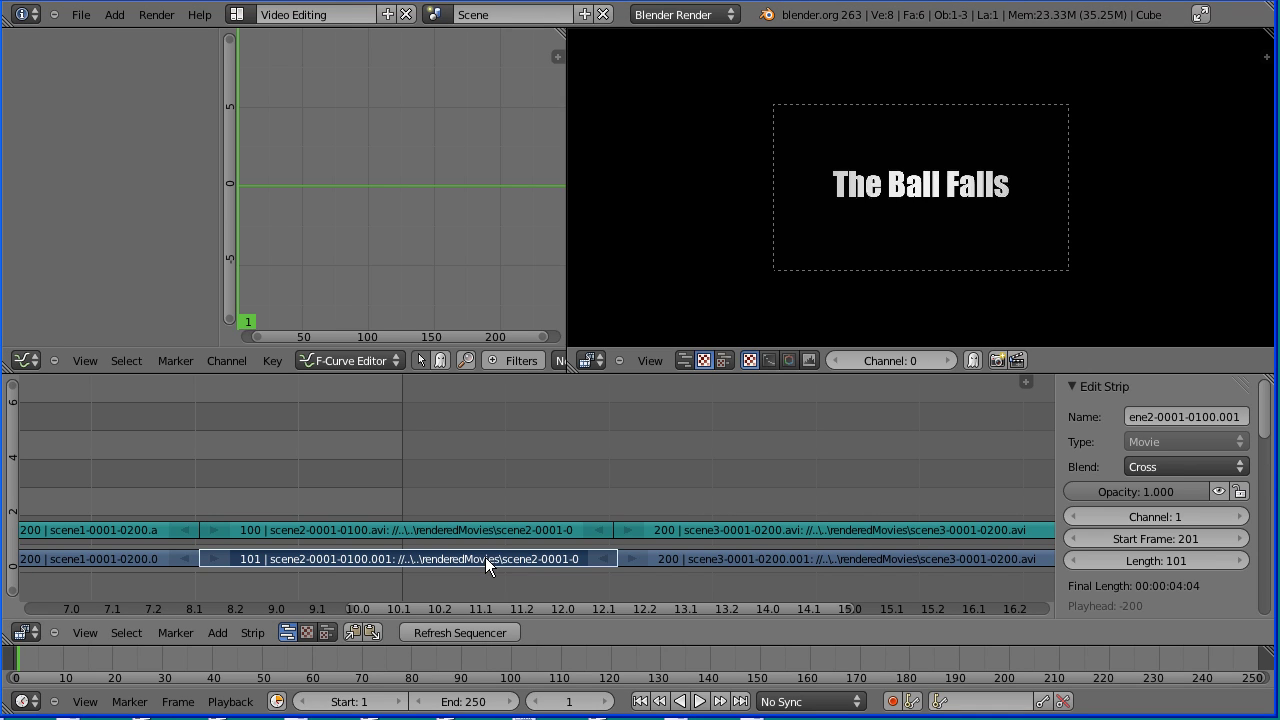
right_click(667, 538)
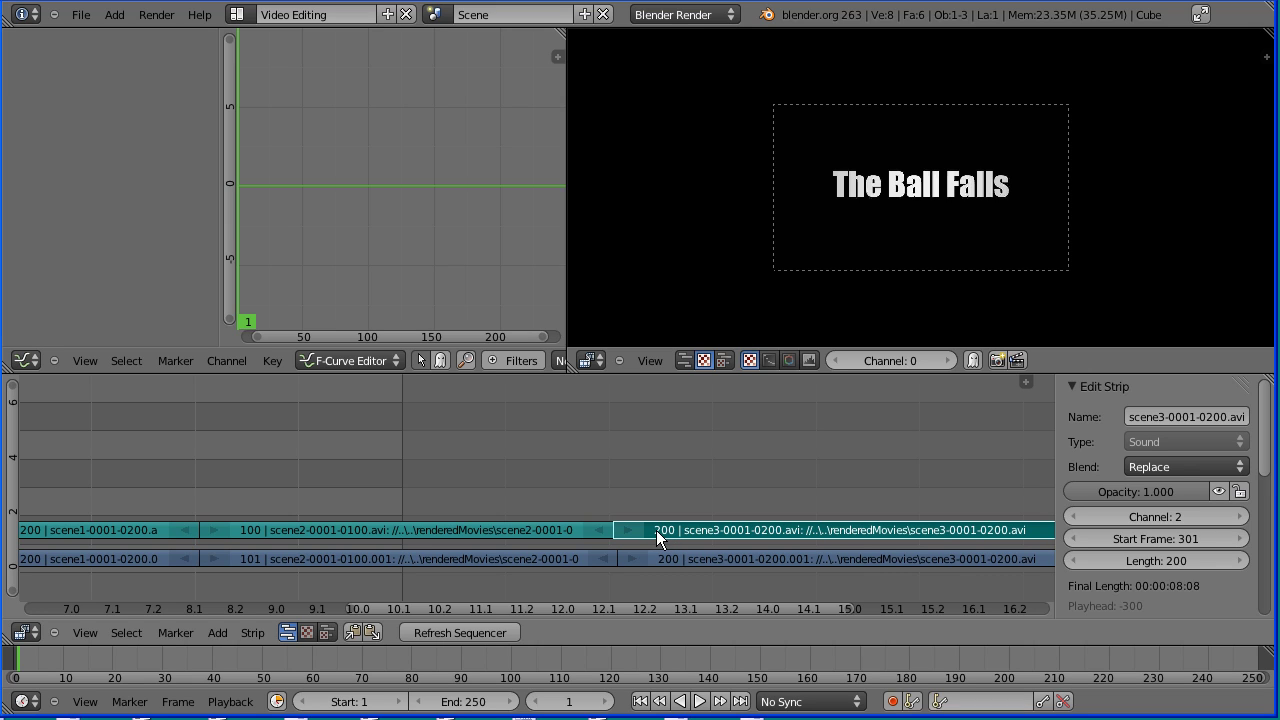
key(g)
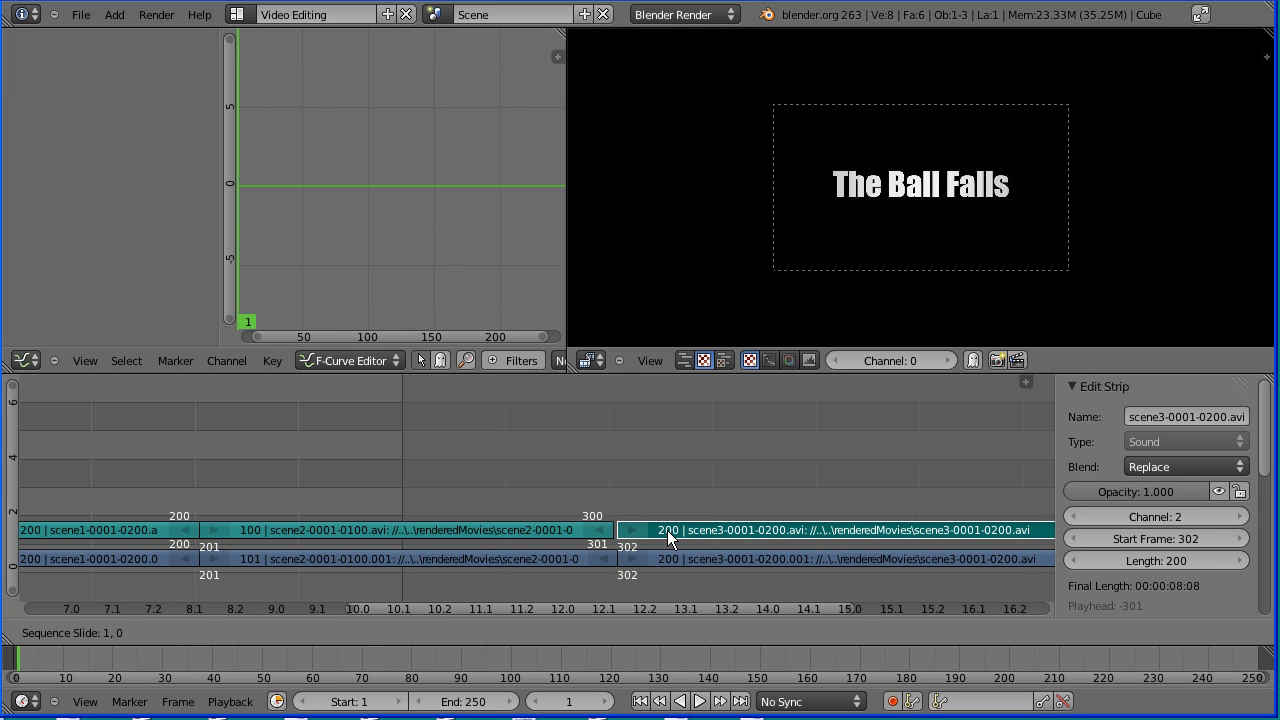
click(667, 530)
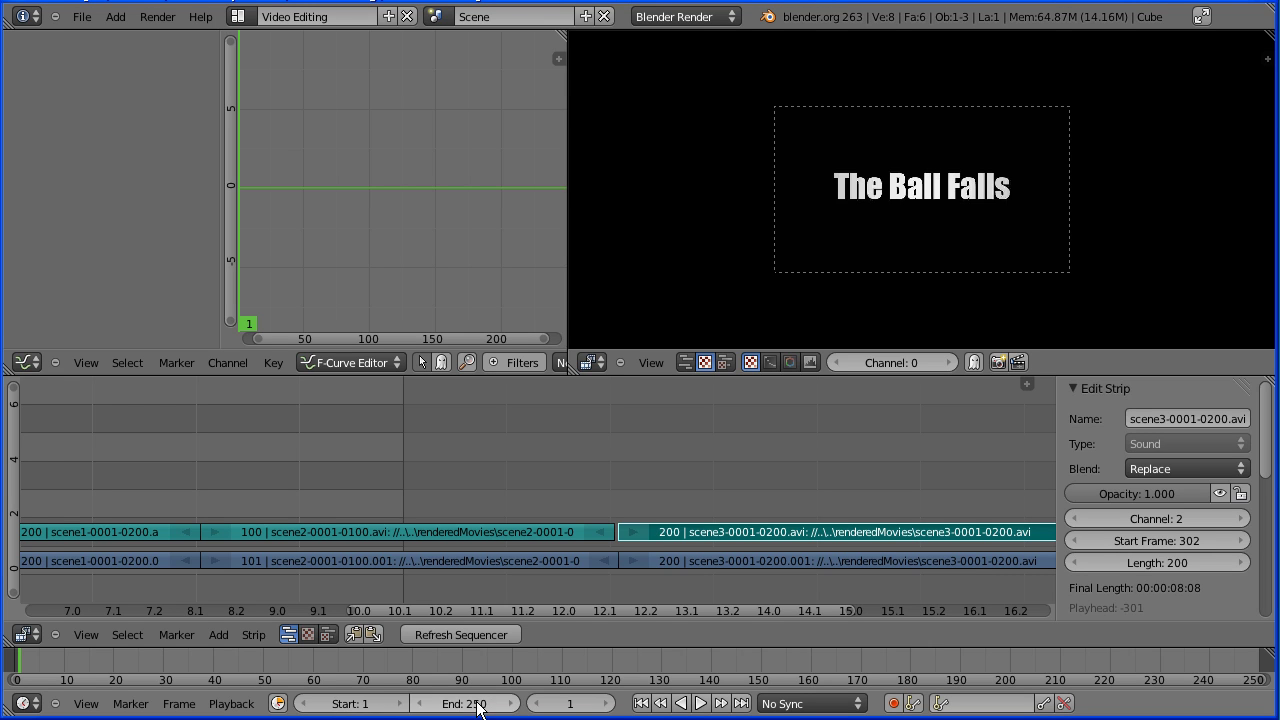
click(470, 703)
Set the scene end frame to 500, then play from frame 451 through the scene3 credits to the last frame.
text(500)
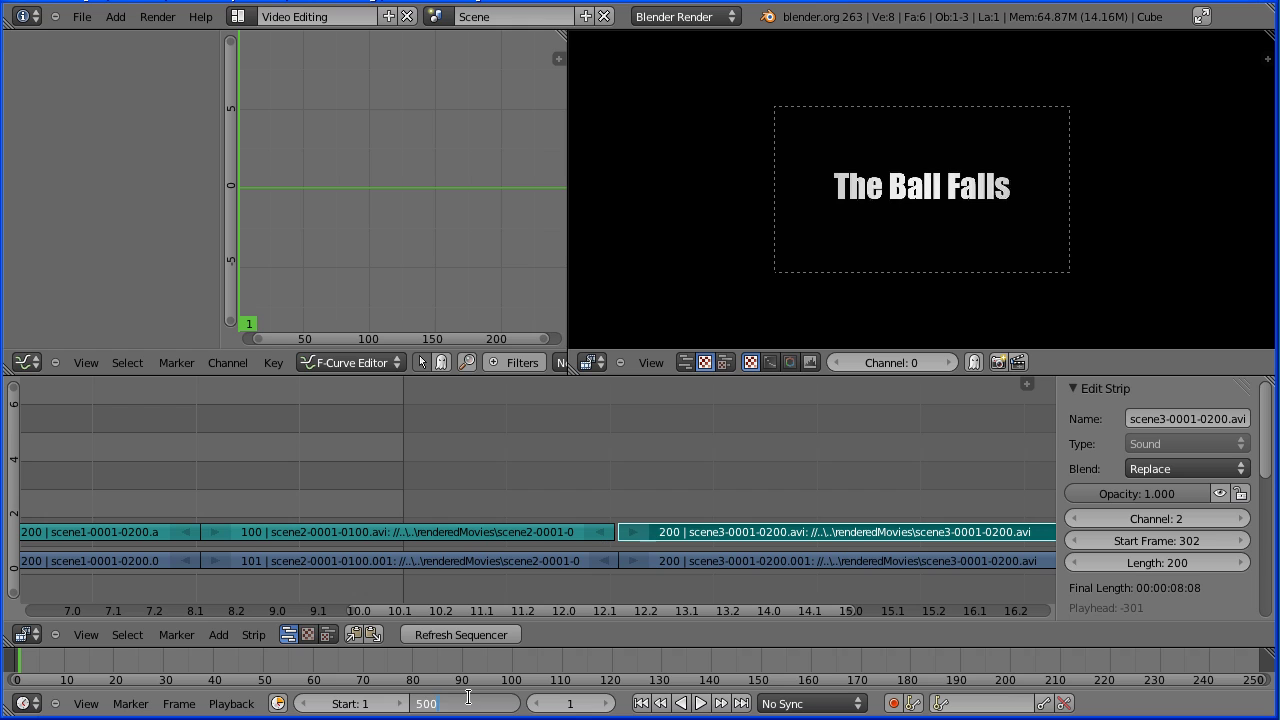
key(Return)
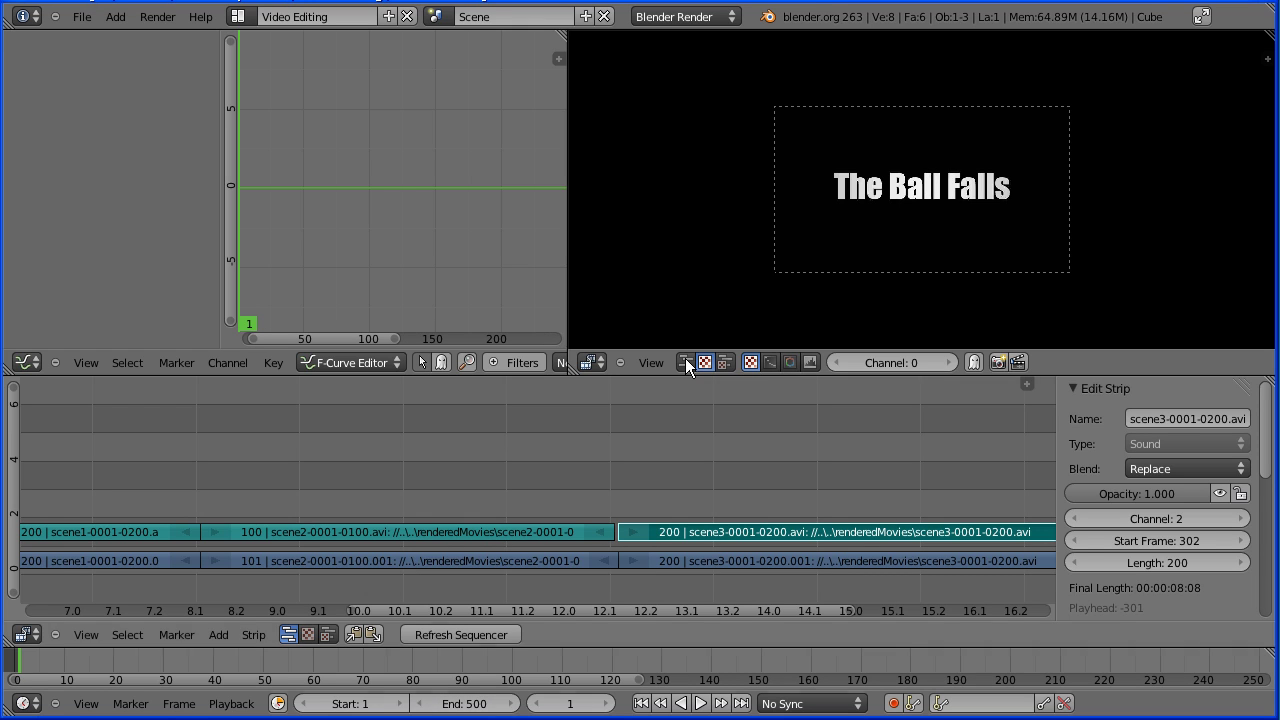
middle_drag(866, 481, 301, 415)
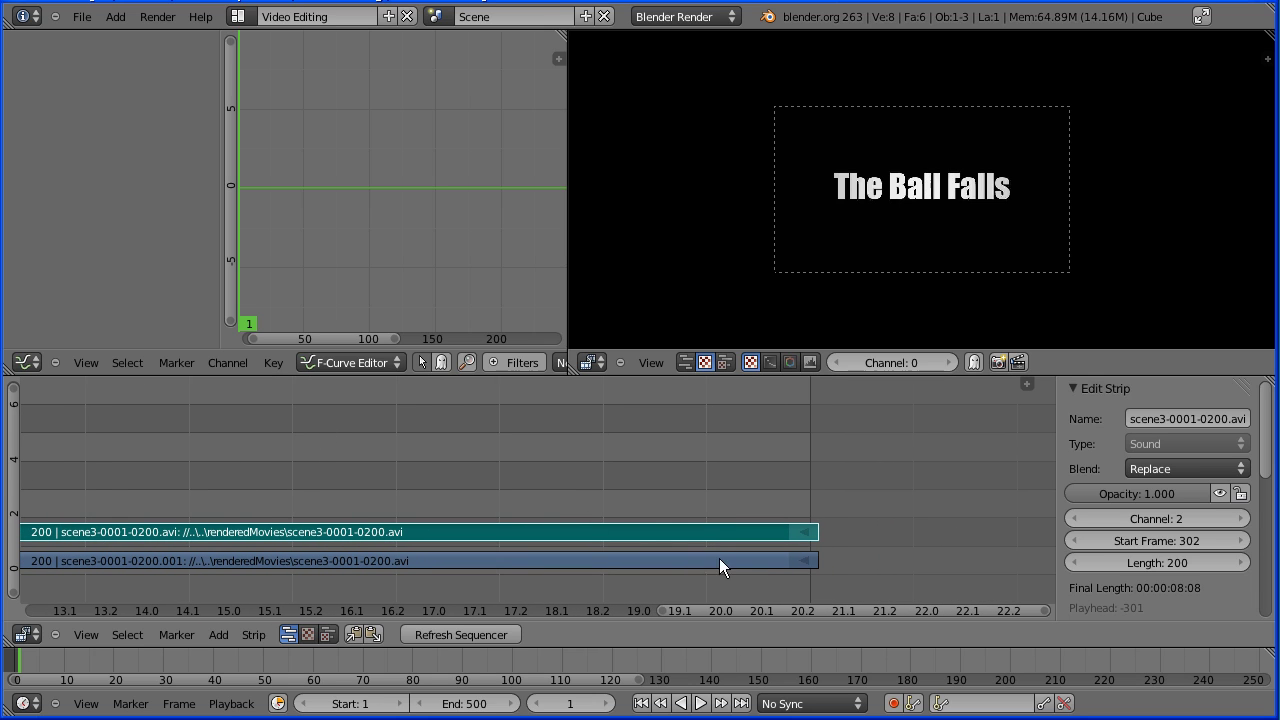
click(606, 507)
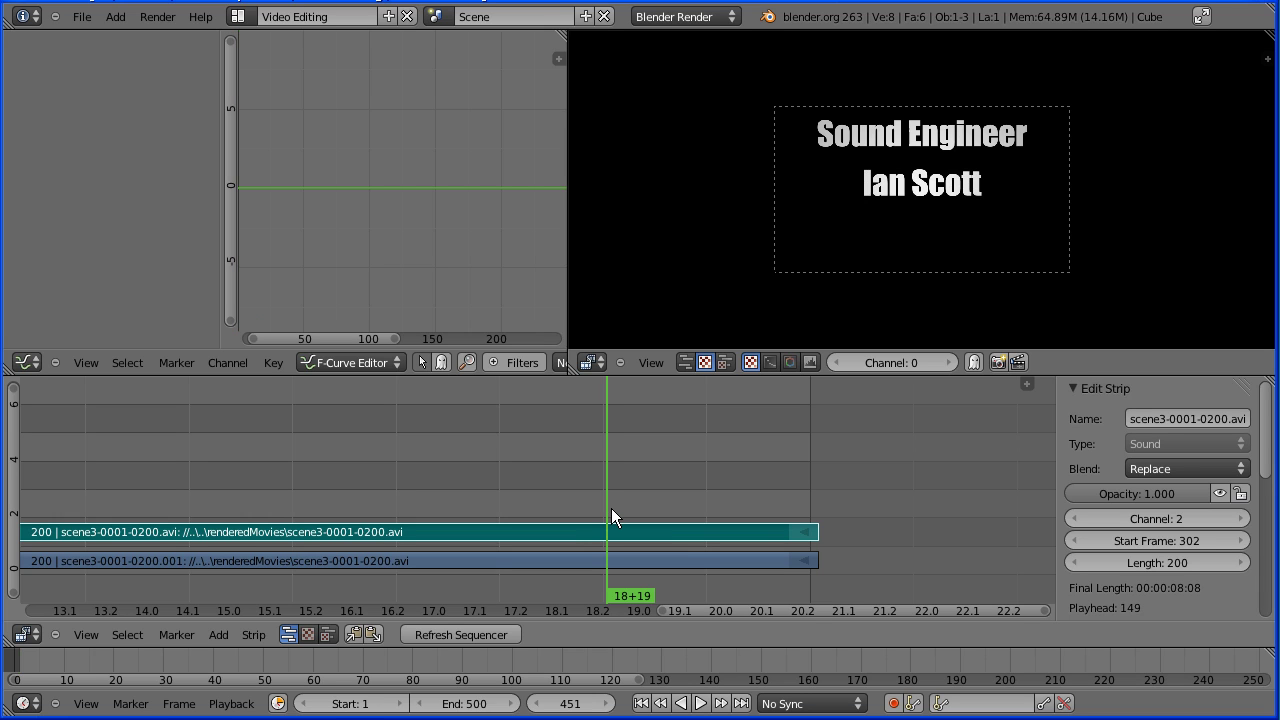
click(701, 704)
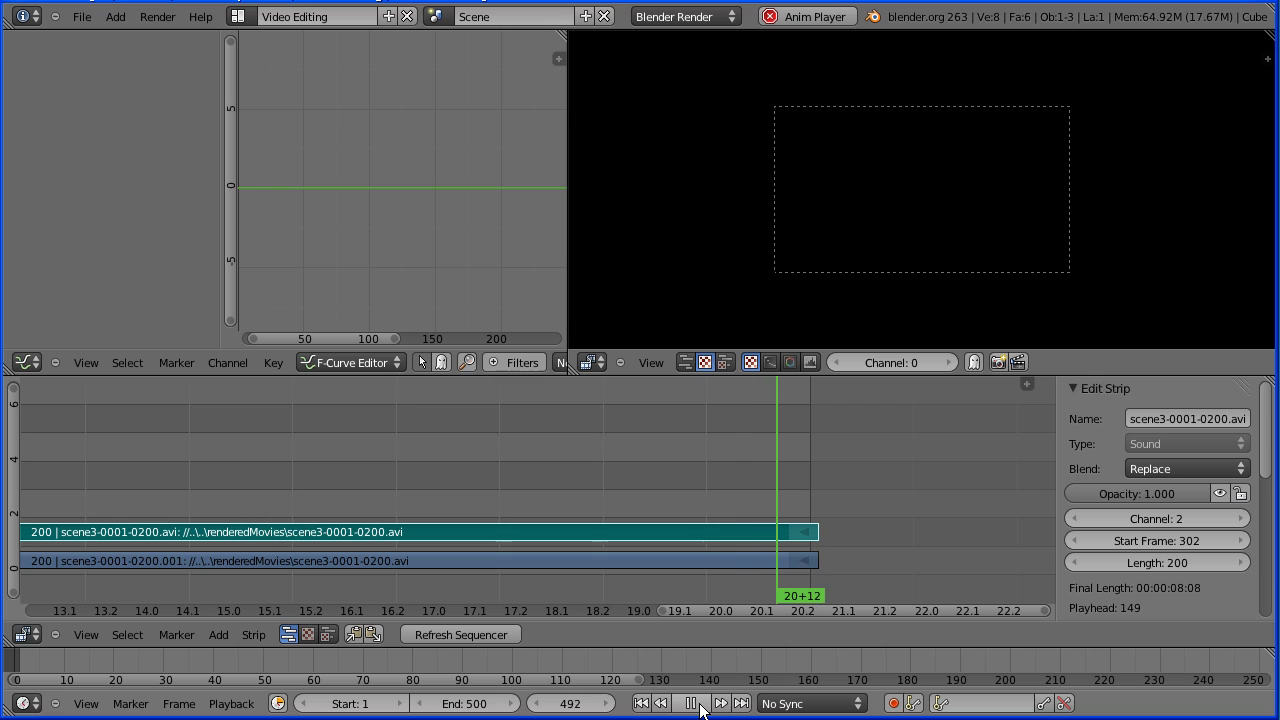
key(Escape)
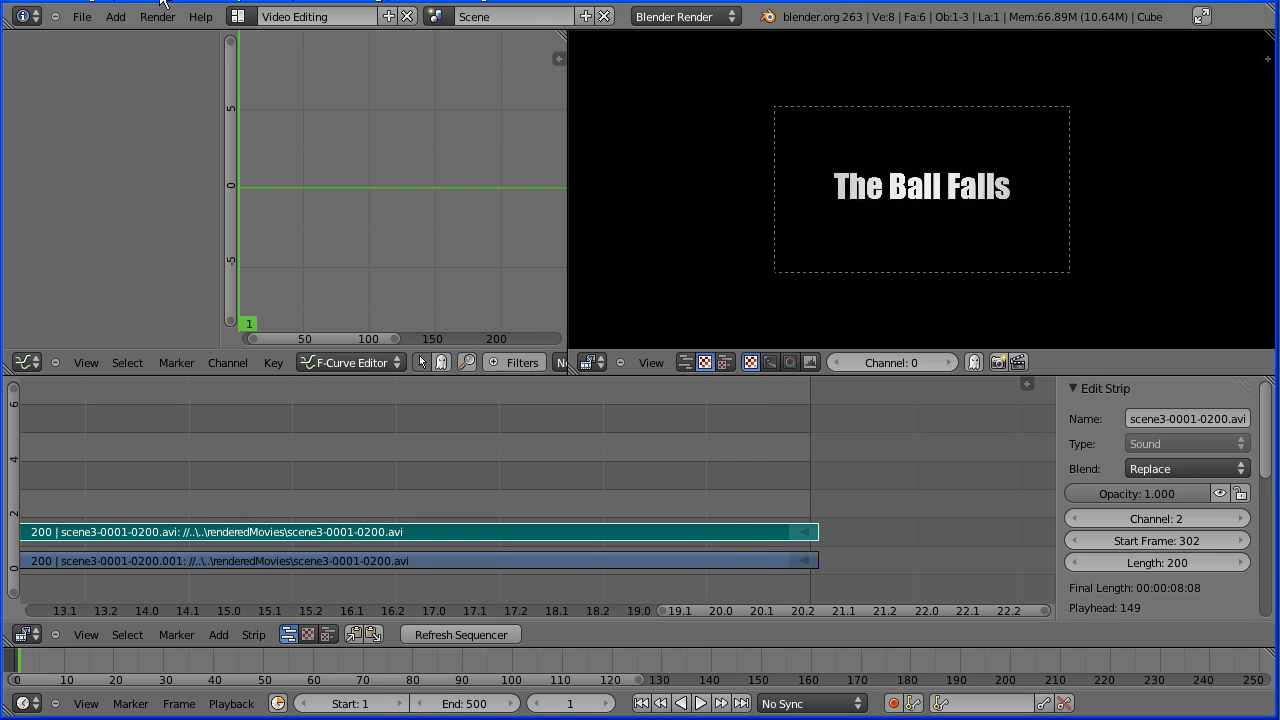
key(shift+Right)
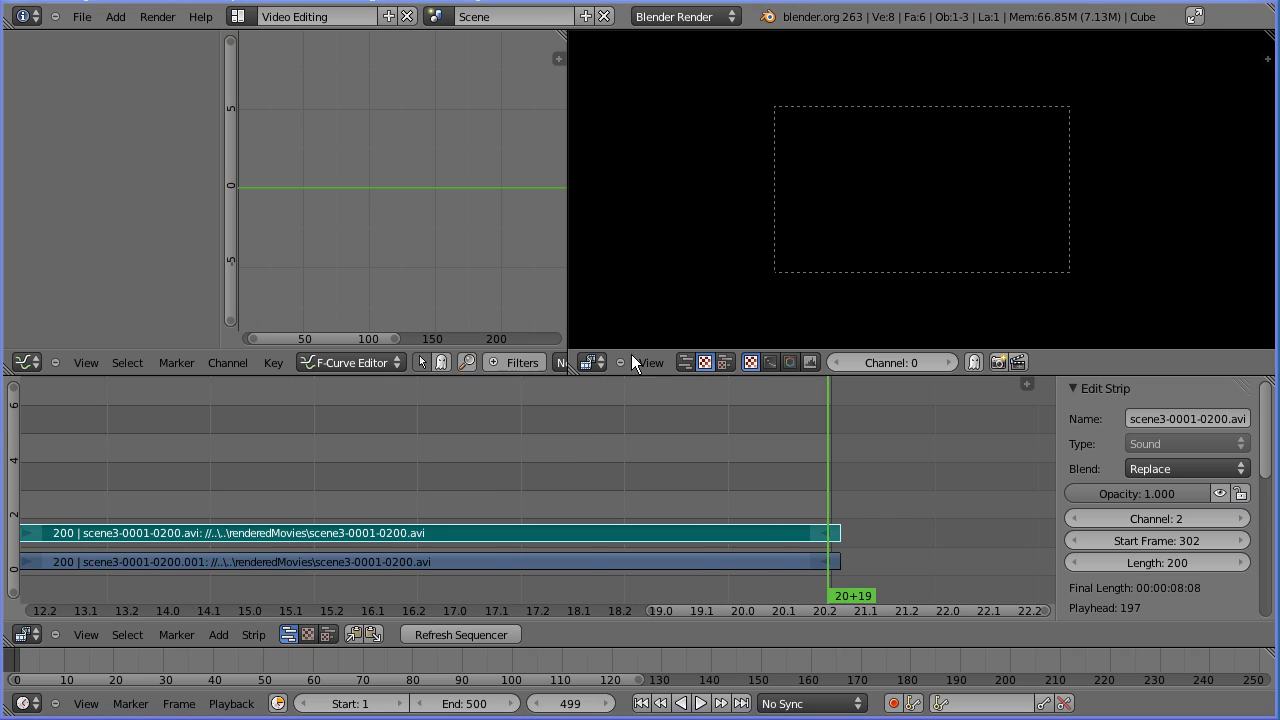
Switch to the Default layout and change the render output format from PNG to MPEG.
click(248, 17)
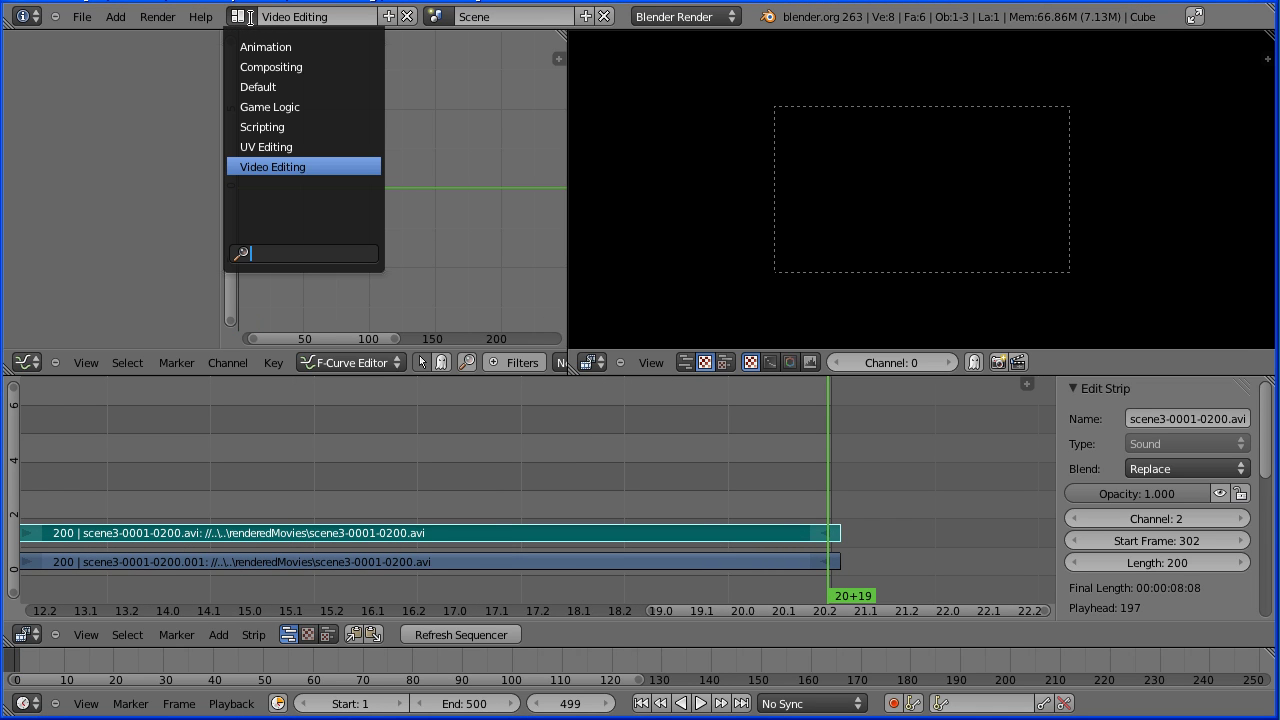
click(360, 86)
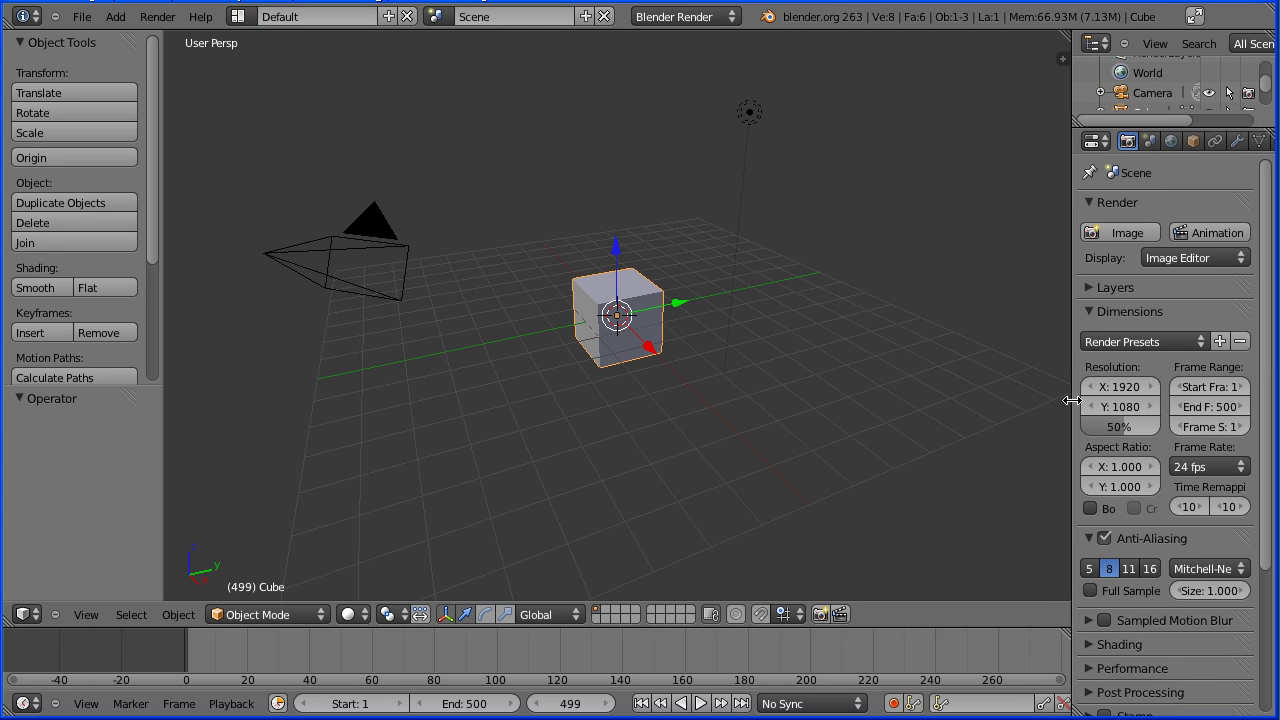
drag(1071, 400, 968, 400)
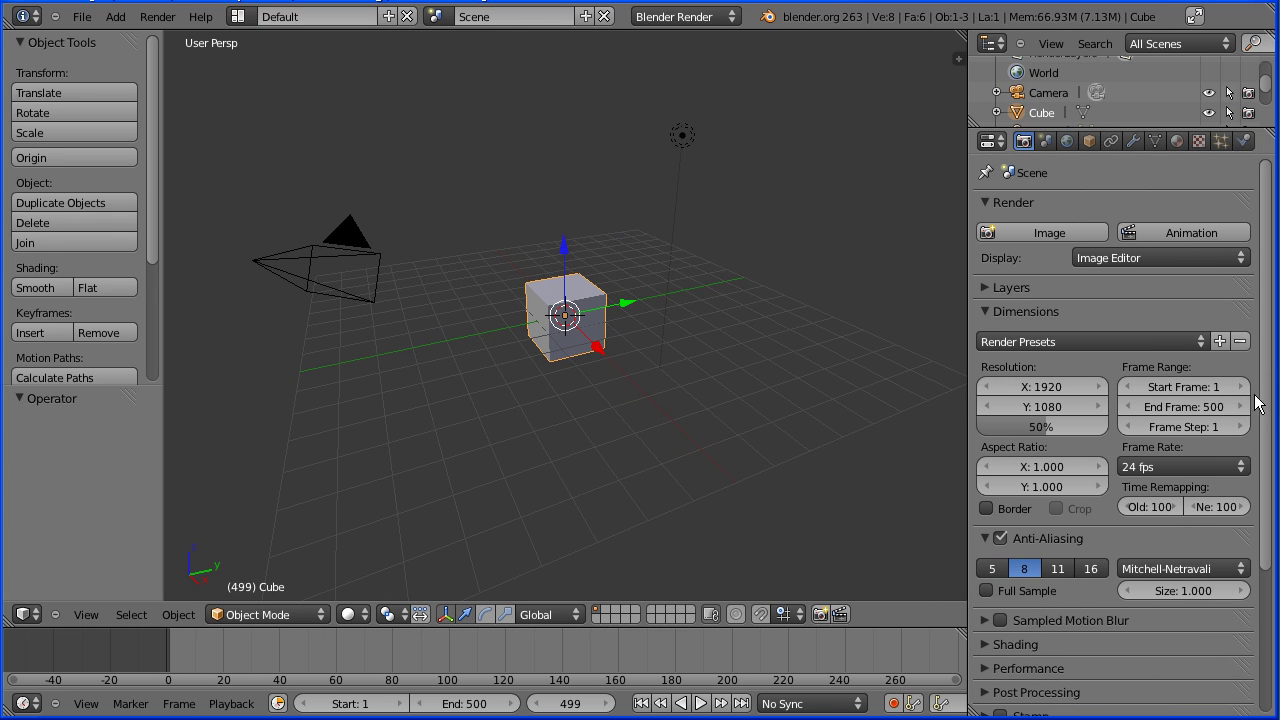
scroll(1266, 402, down, 4)
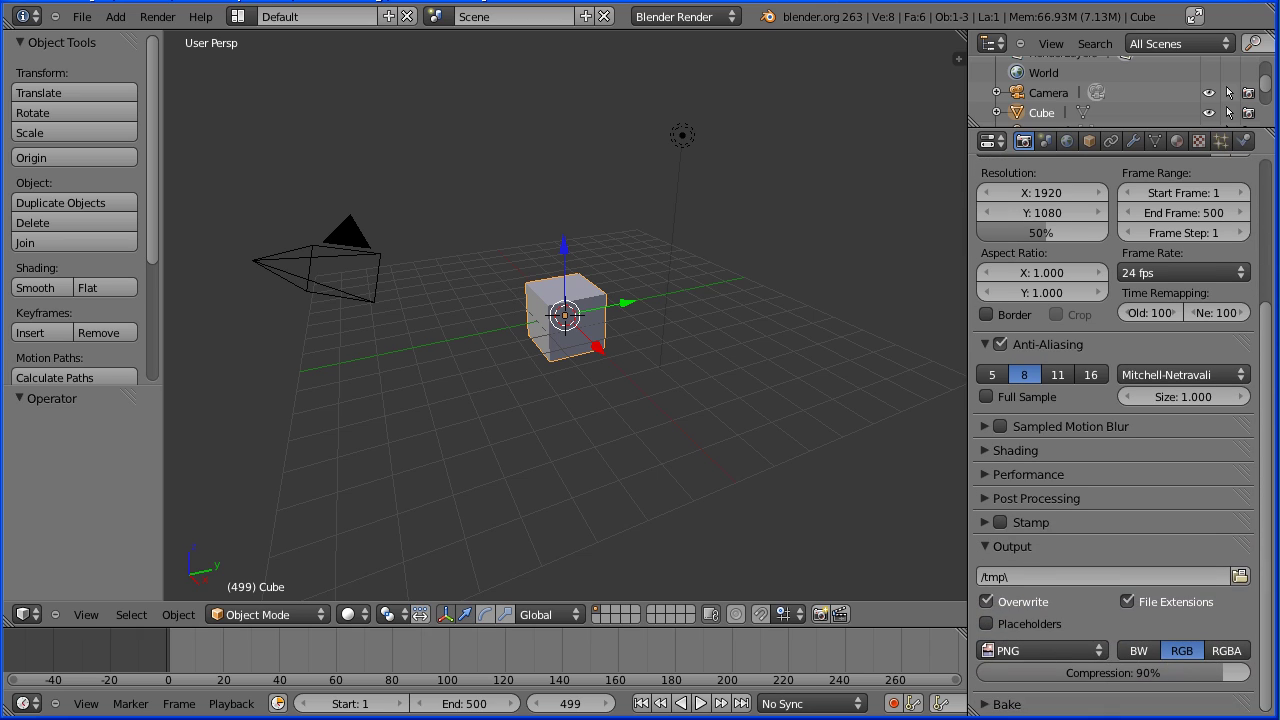
click(1068, 652)
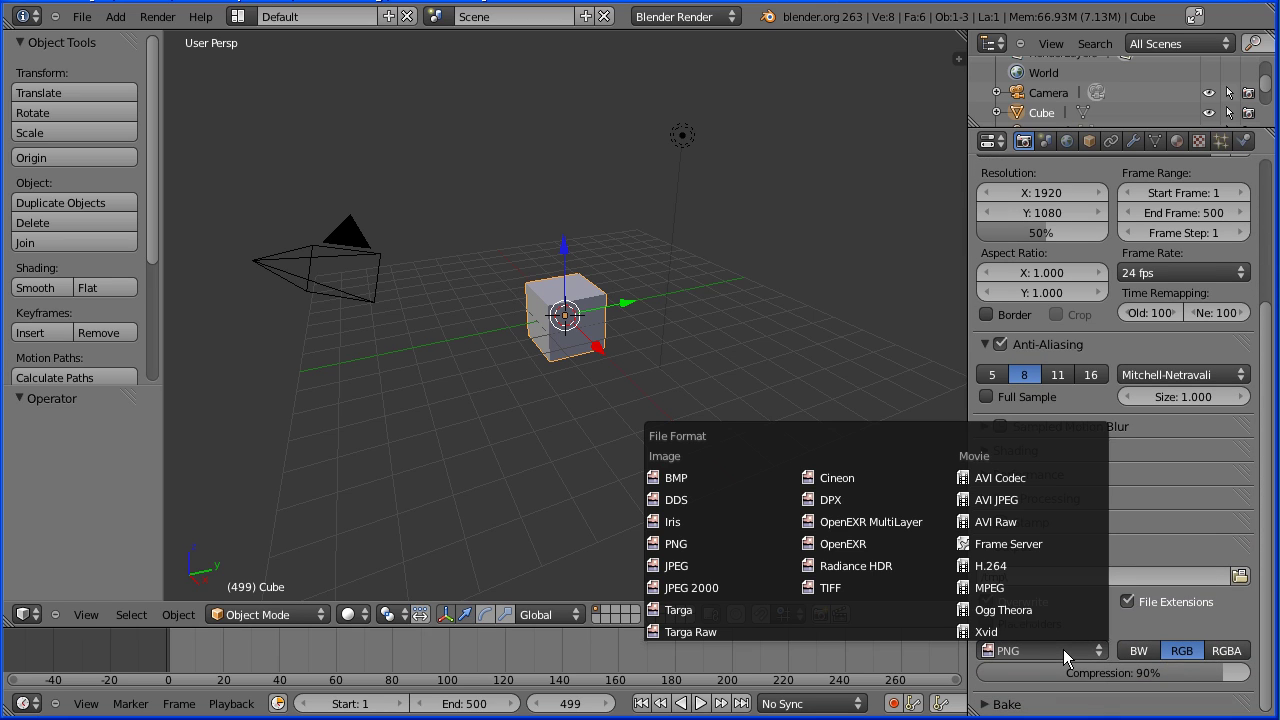
click(1030, 590)
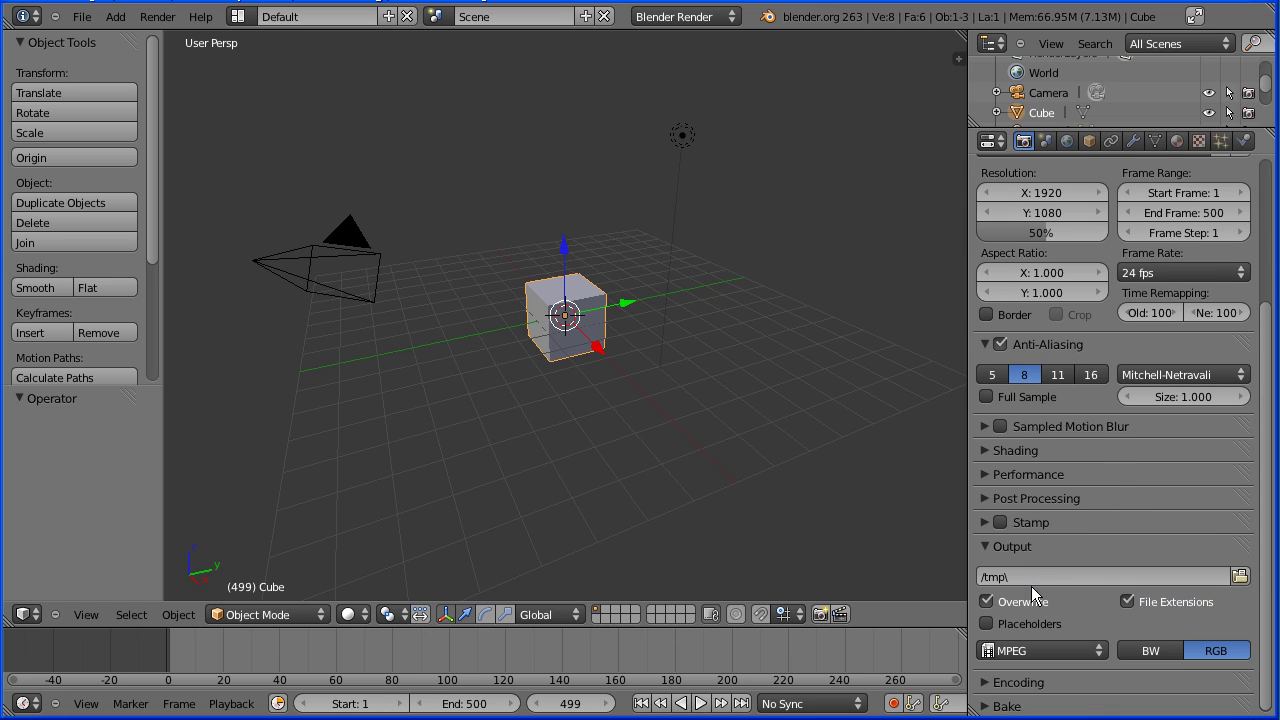
Set the encoding to Xvid video with MP3 audio, then browse for the output folder.
click(1000, 682)
scroll(1110, 500, down, 4)
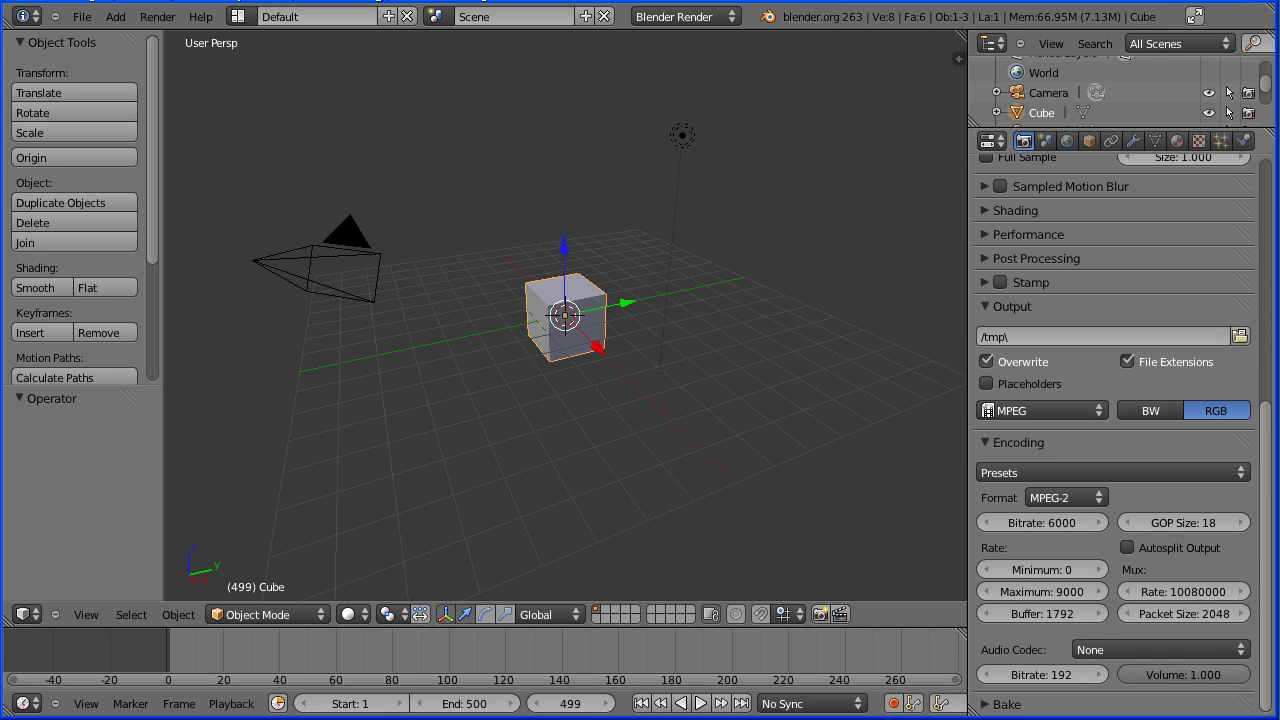
click(1064, 498)
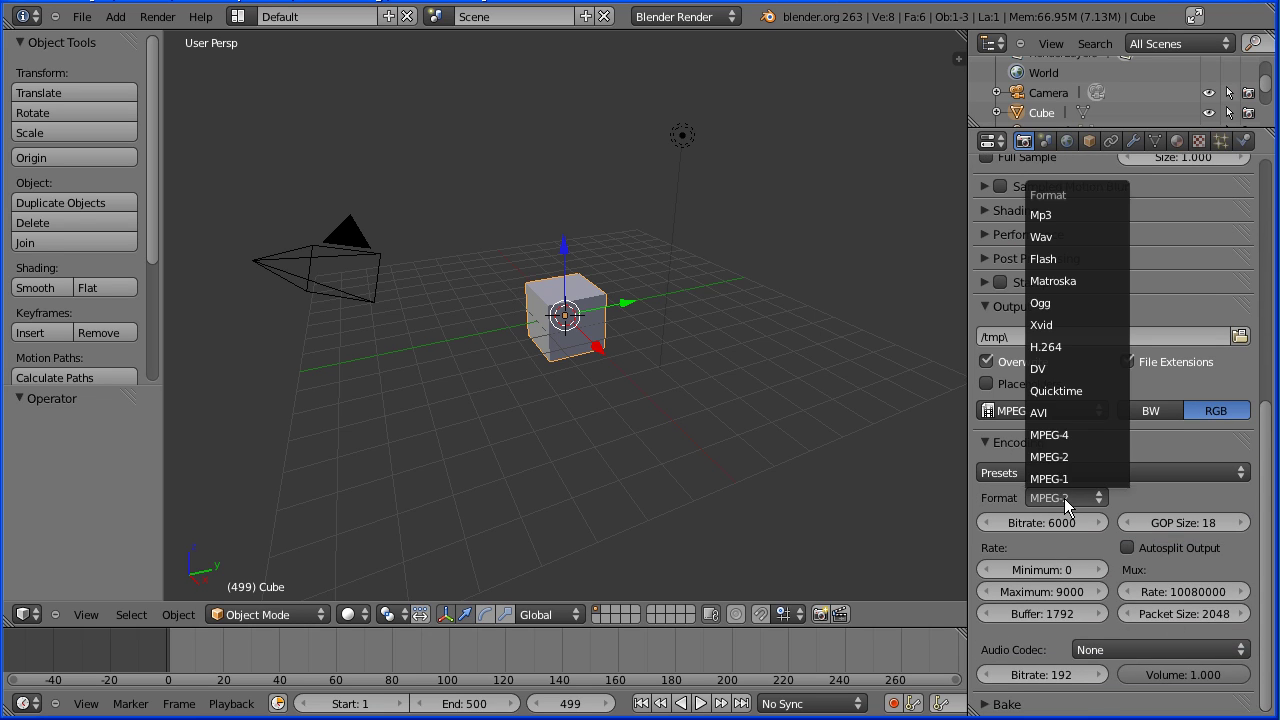
click(1107, 325)
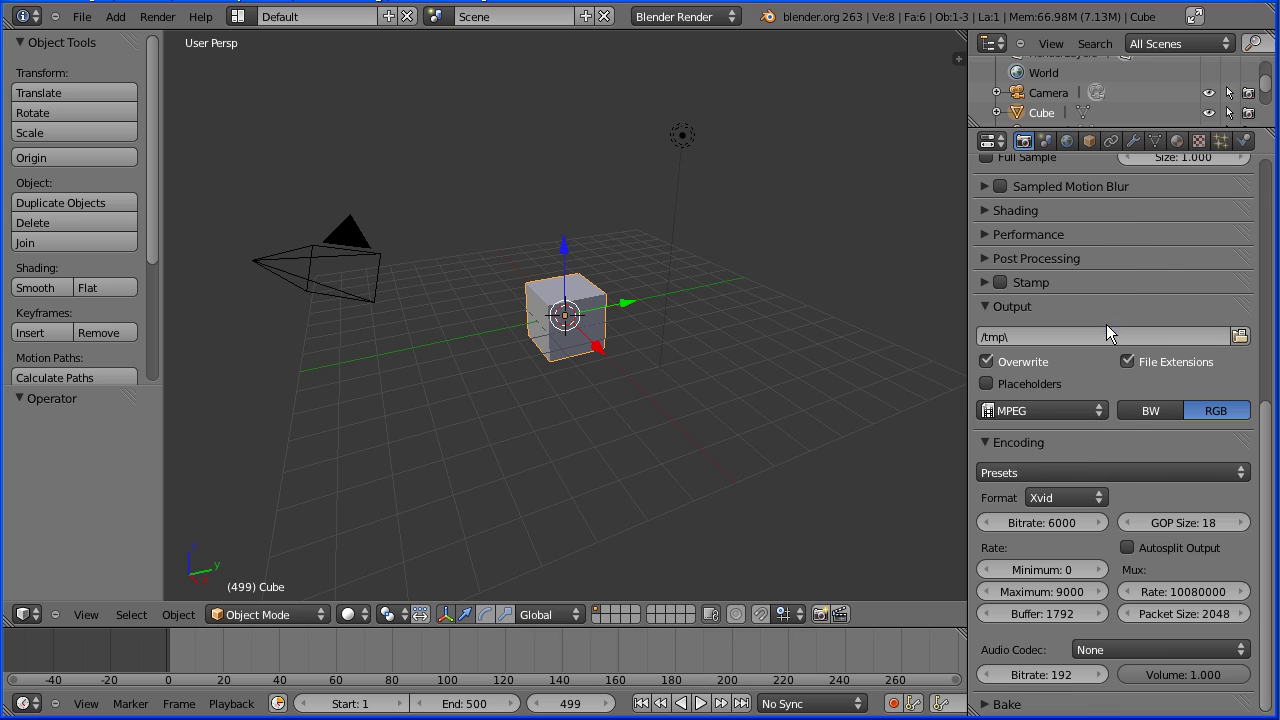
click(1165, 650)
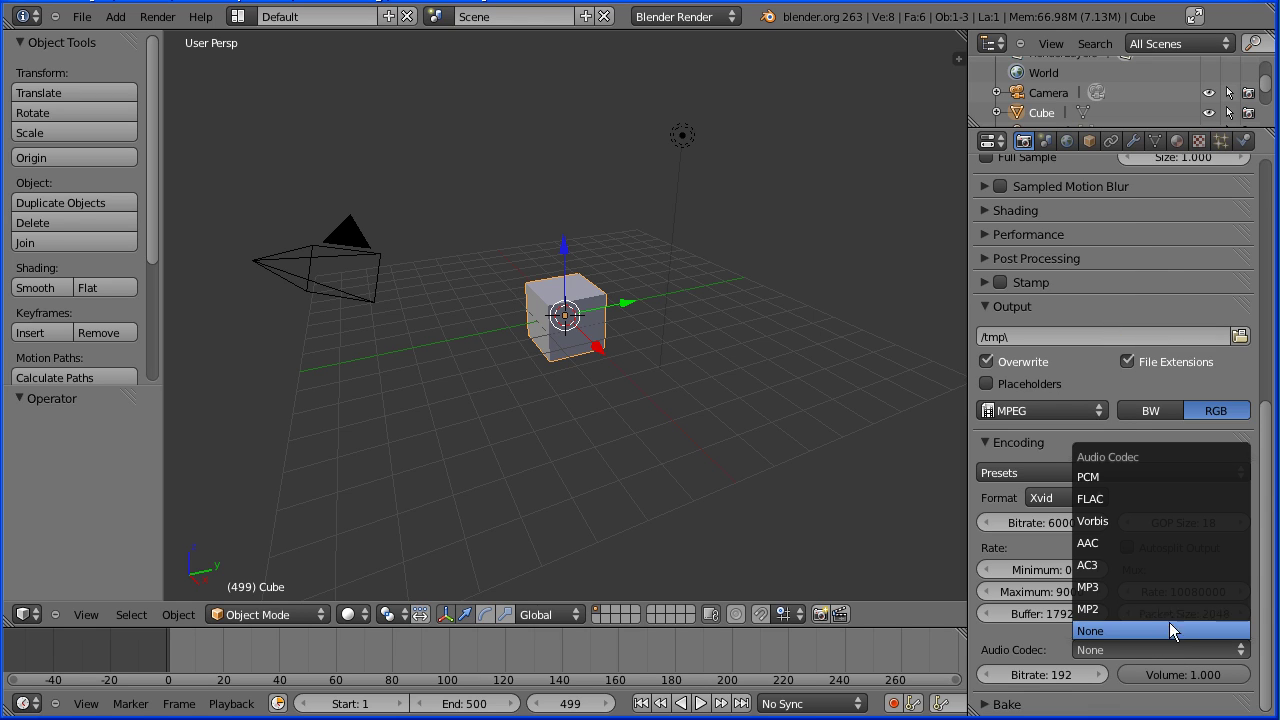
click(1238, 589)
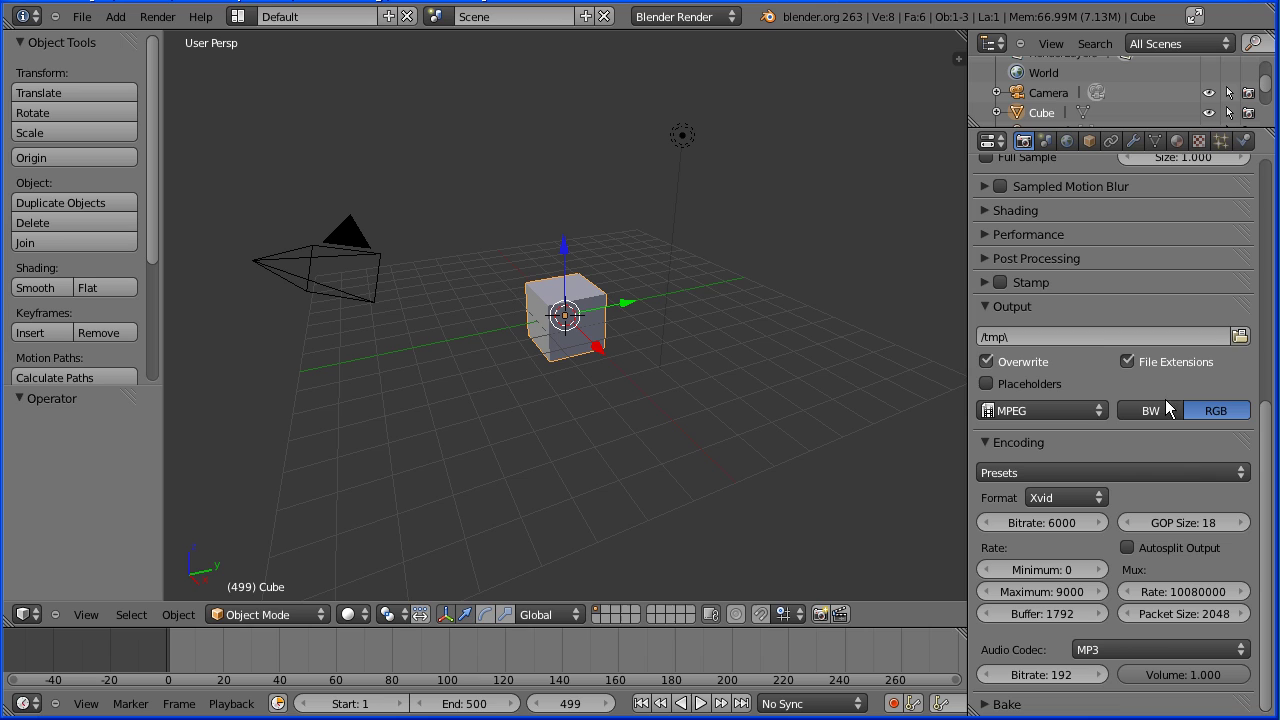
click(1240, 337)
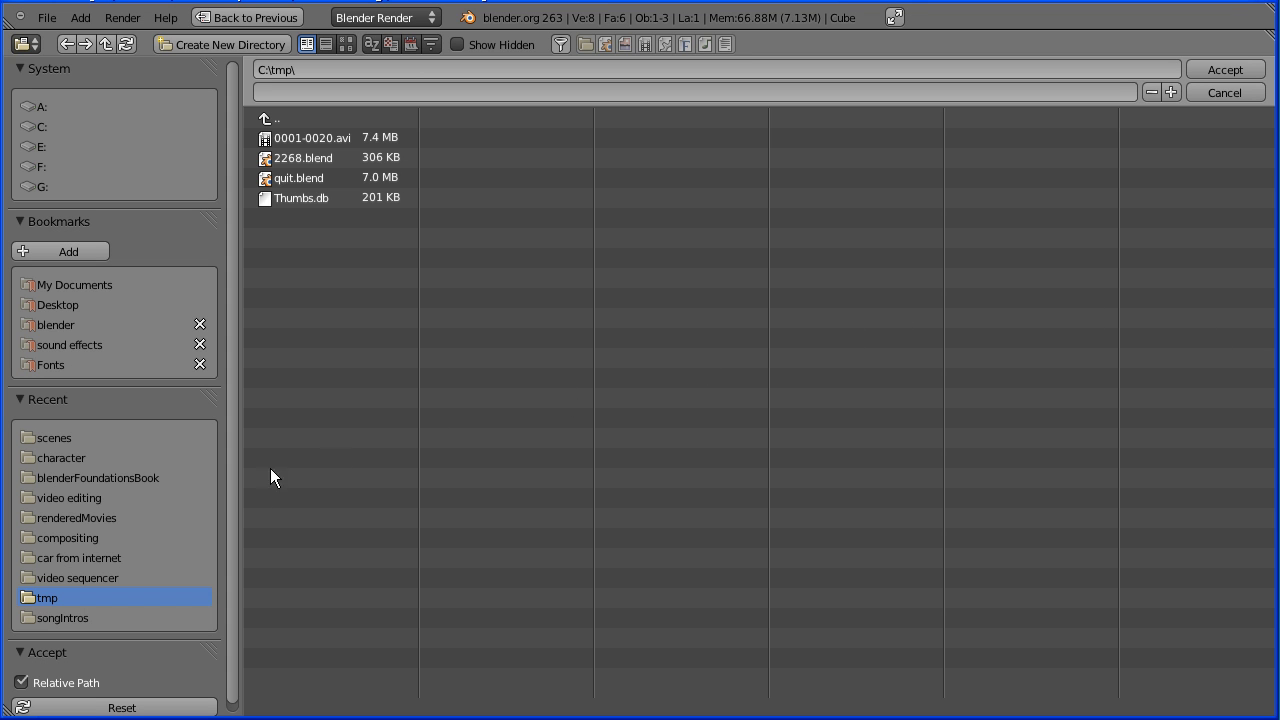
Point the render output to the renderedMovies folder with file names starting 'final-'.
click(88, 520)
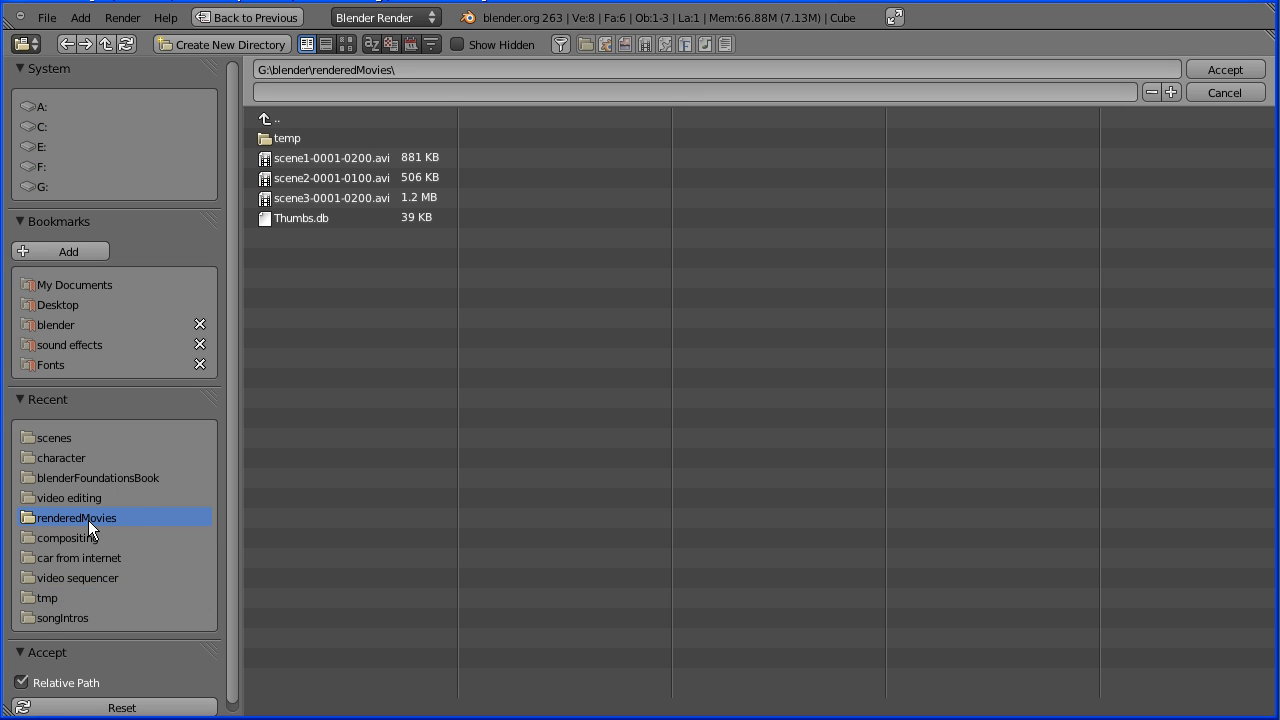
click(1210, 67)
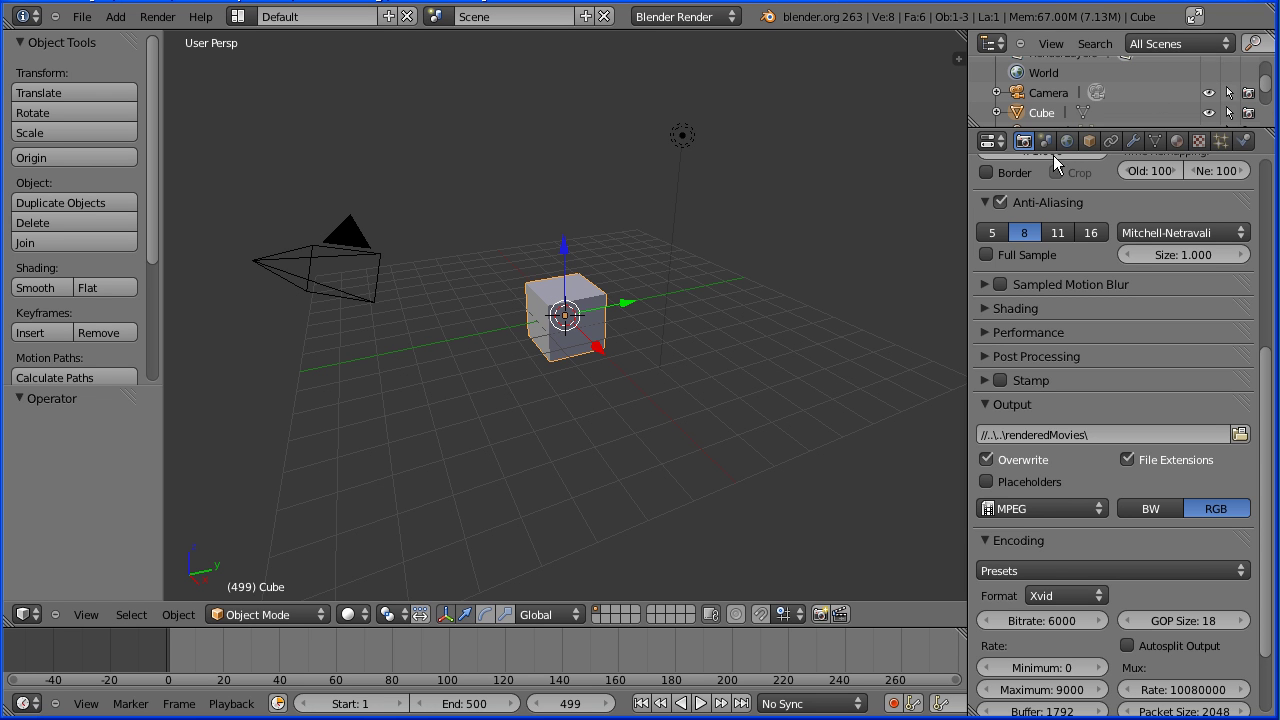
click(1122, 434)
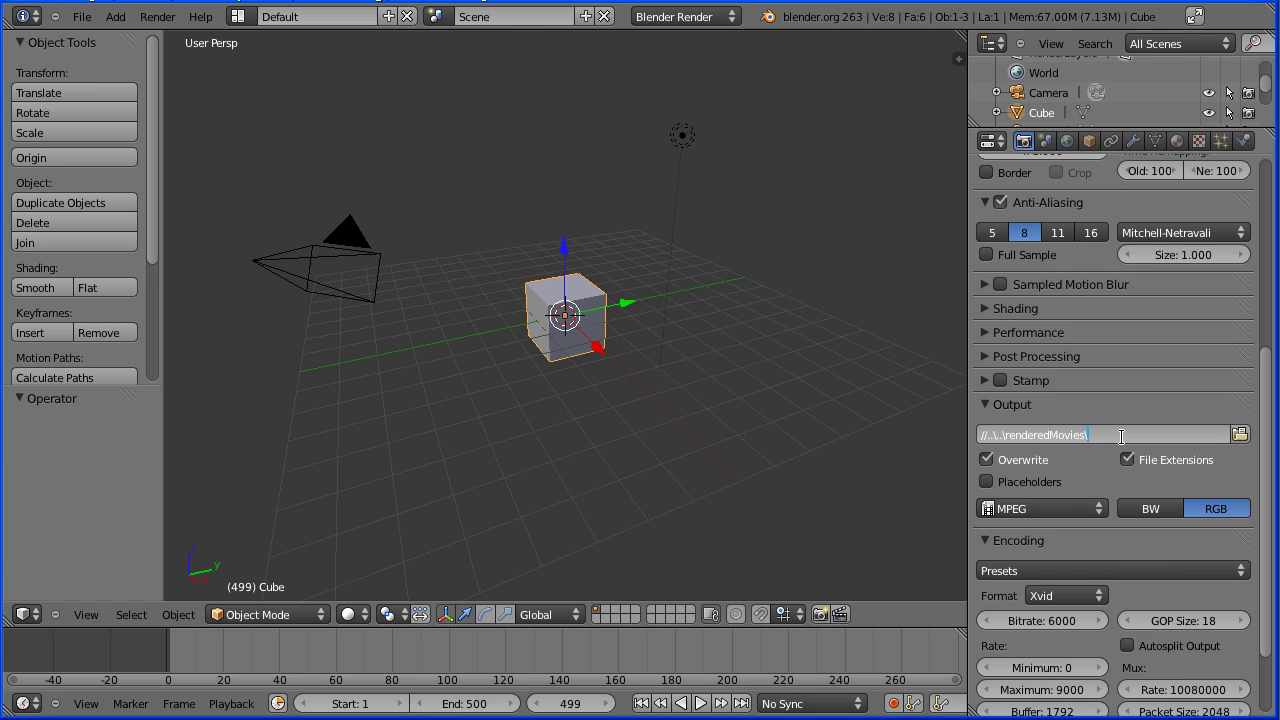
text(final-)
key(Return)
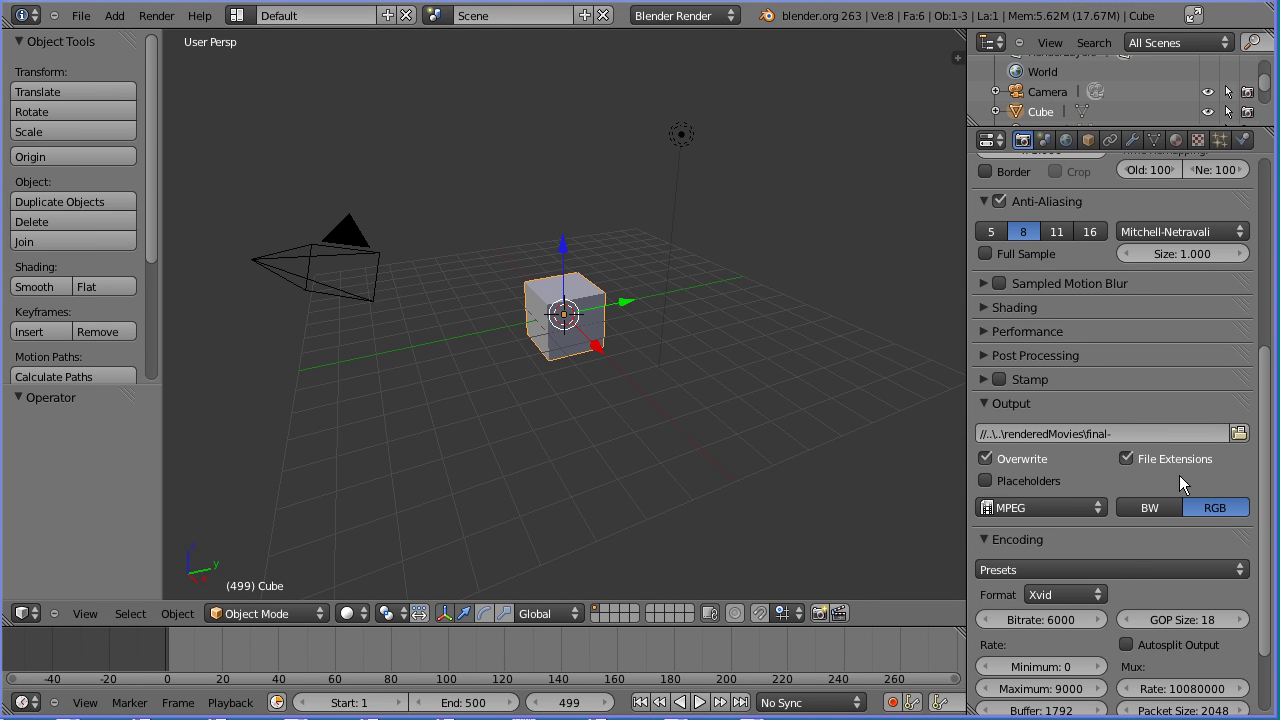
drag(1262, 520, 1273, 300)
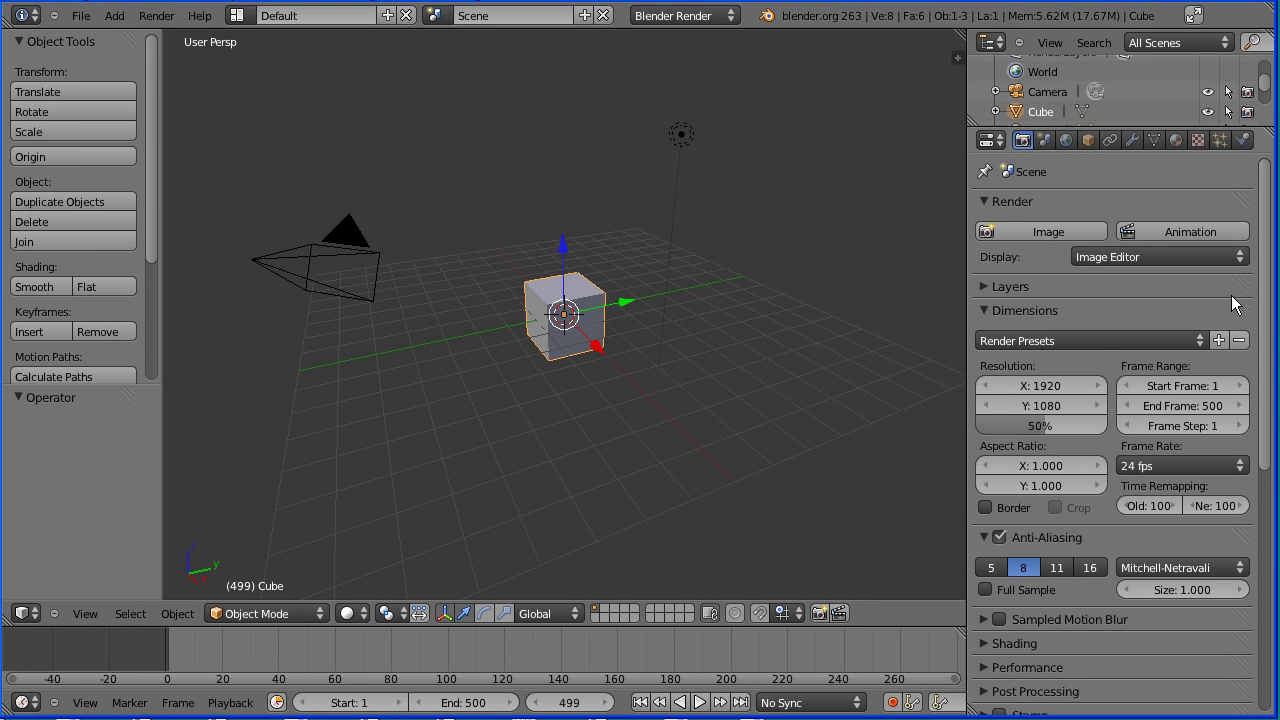
Set the resolution to 1280 x 720 at 100% and render the animation.
click(1059, 385)
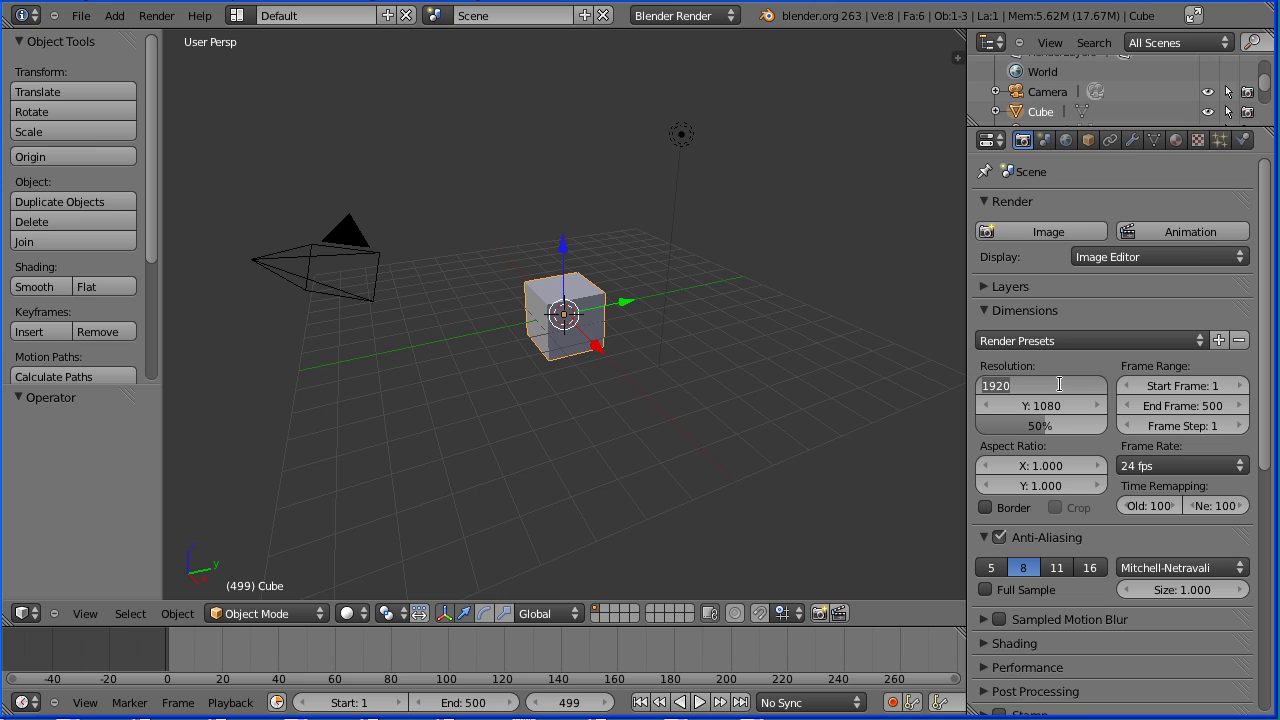
text(1280)
key(Return)
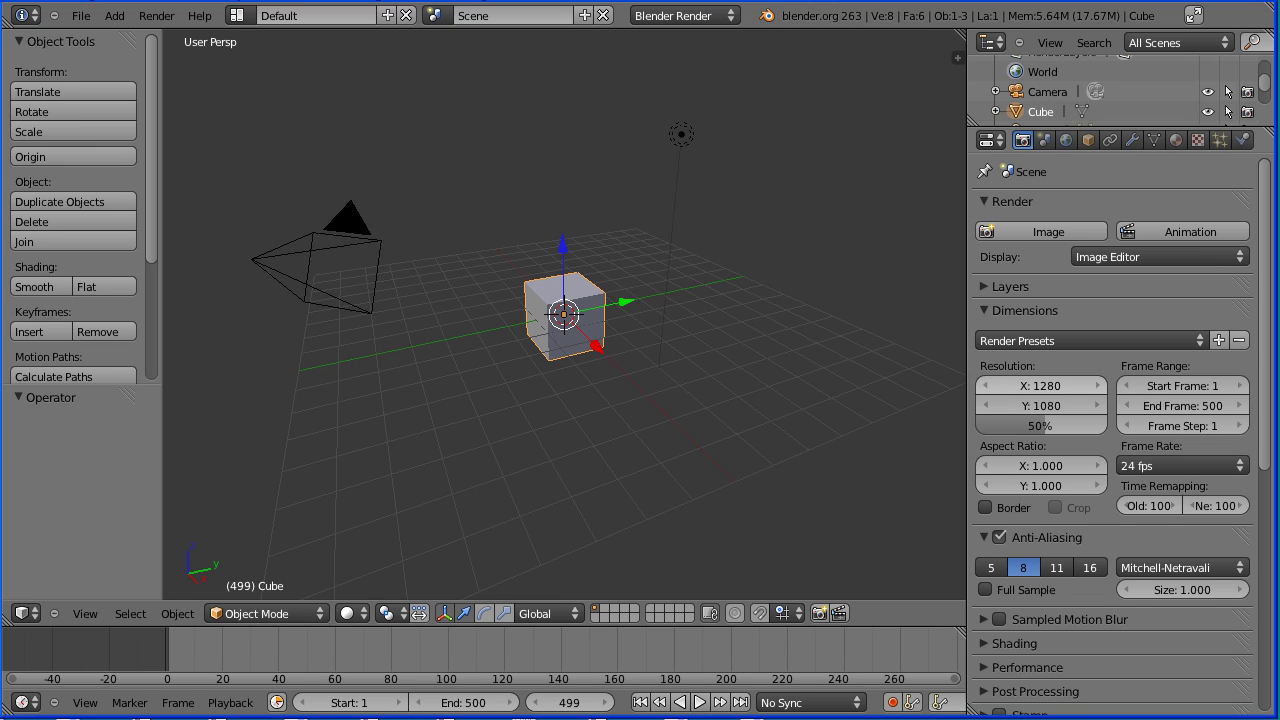
click(1040, 407)
text(7)
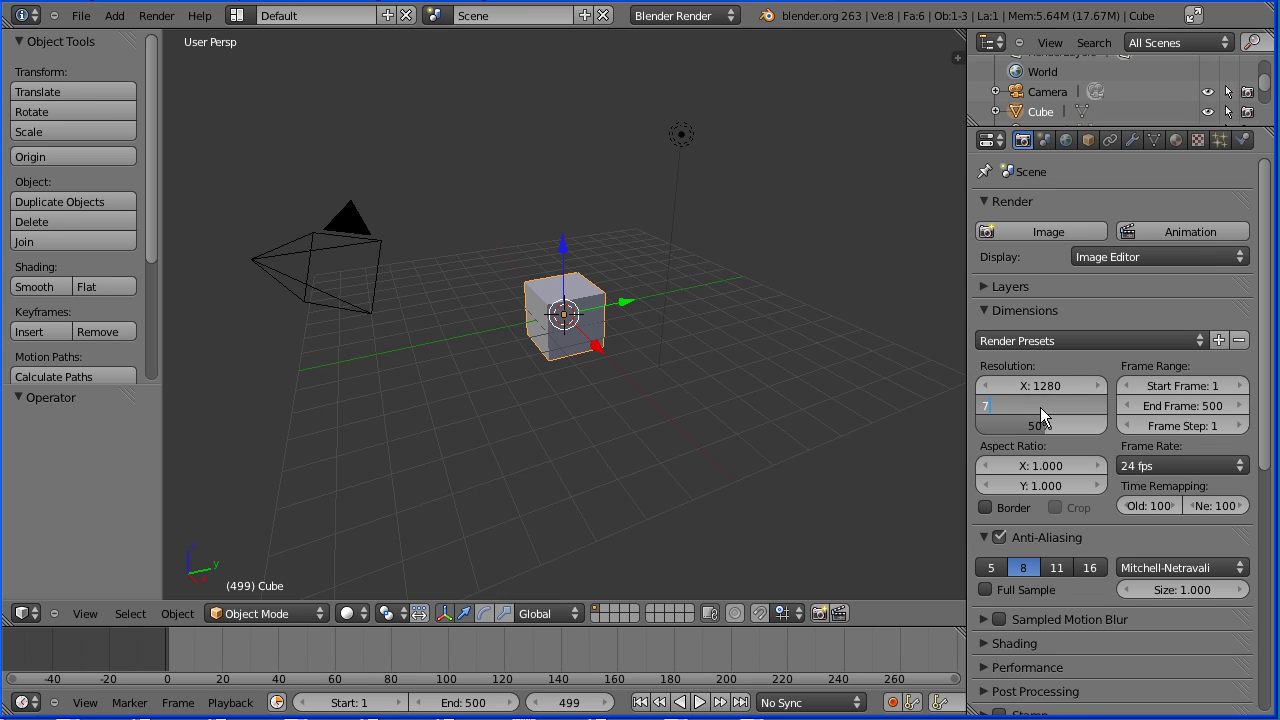
text(20)
key(Return)
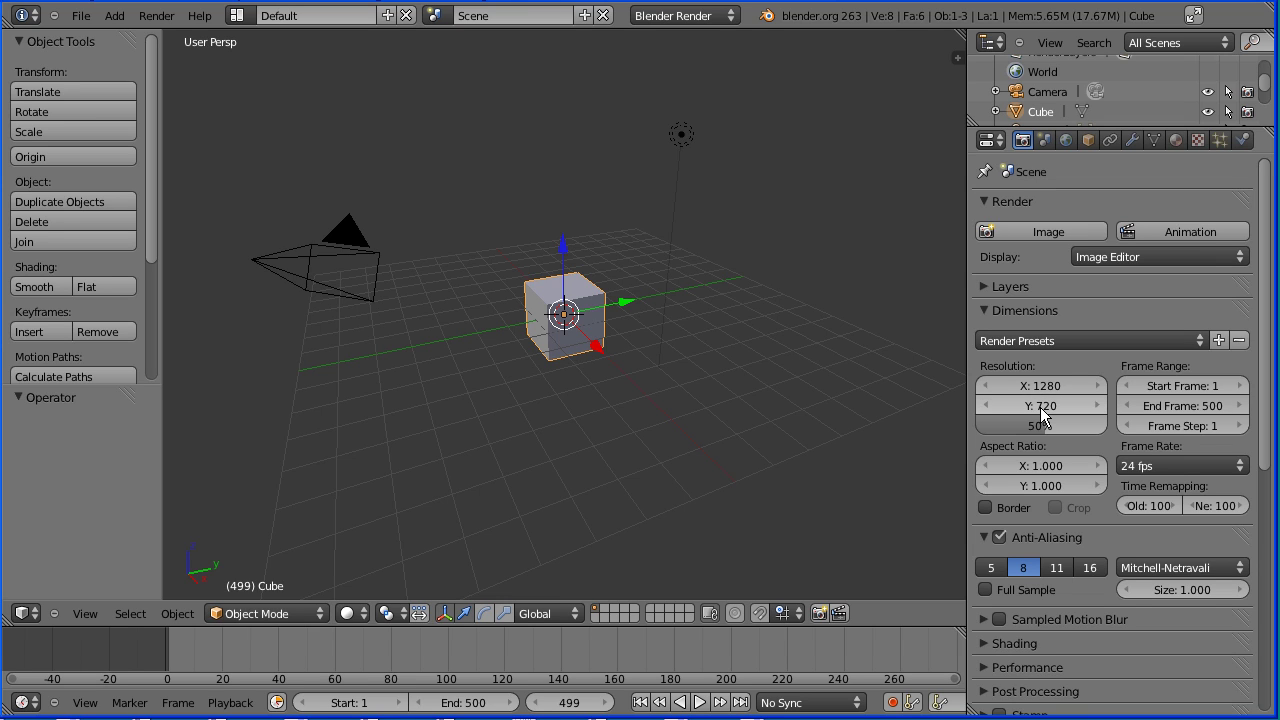
drag(1044, 430, 1118, 431)
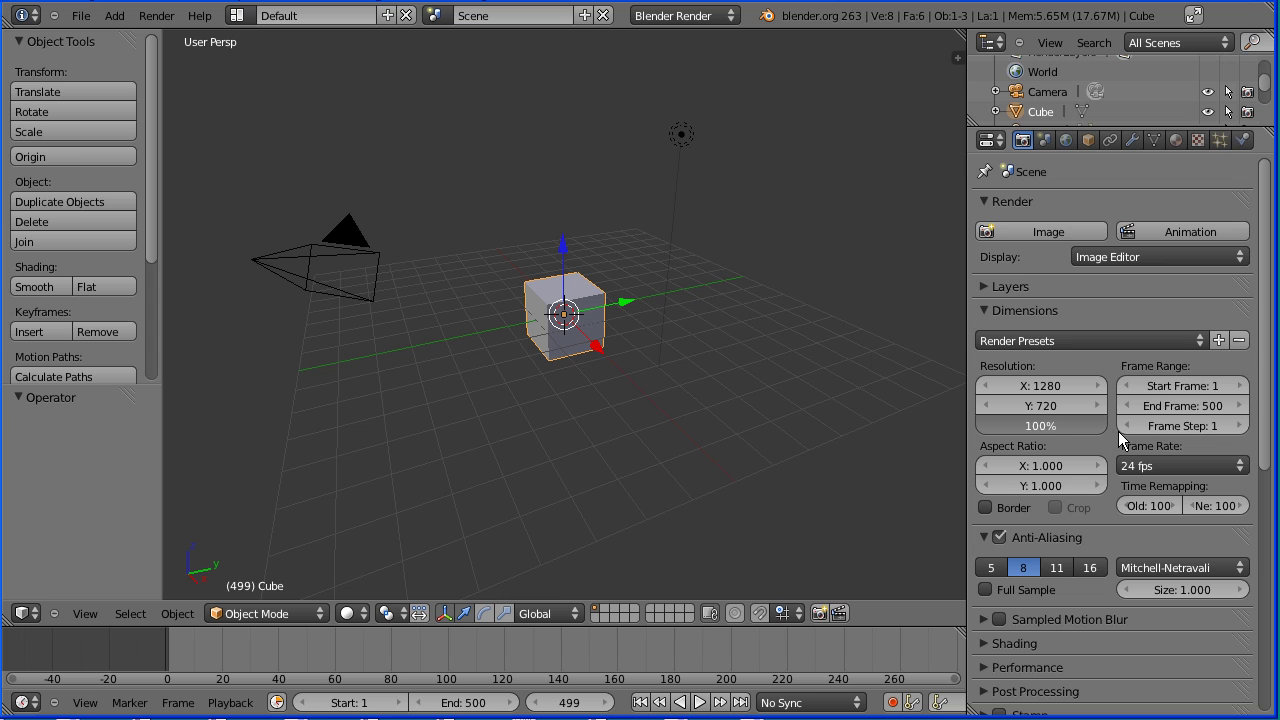
click(1181, 231)
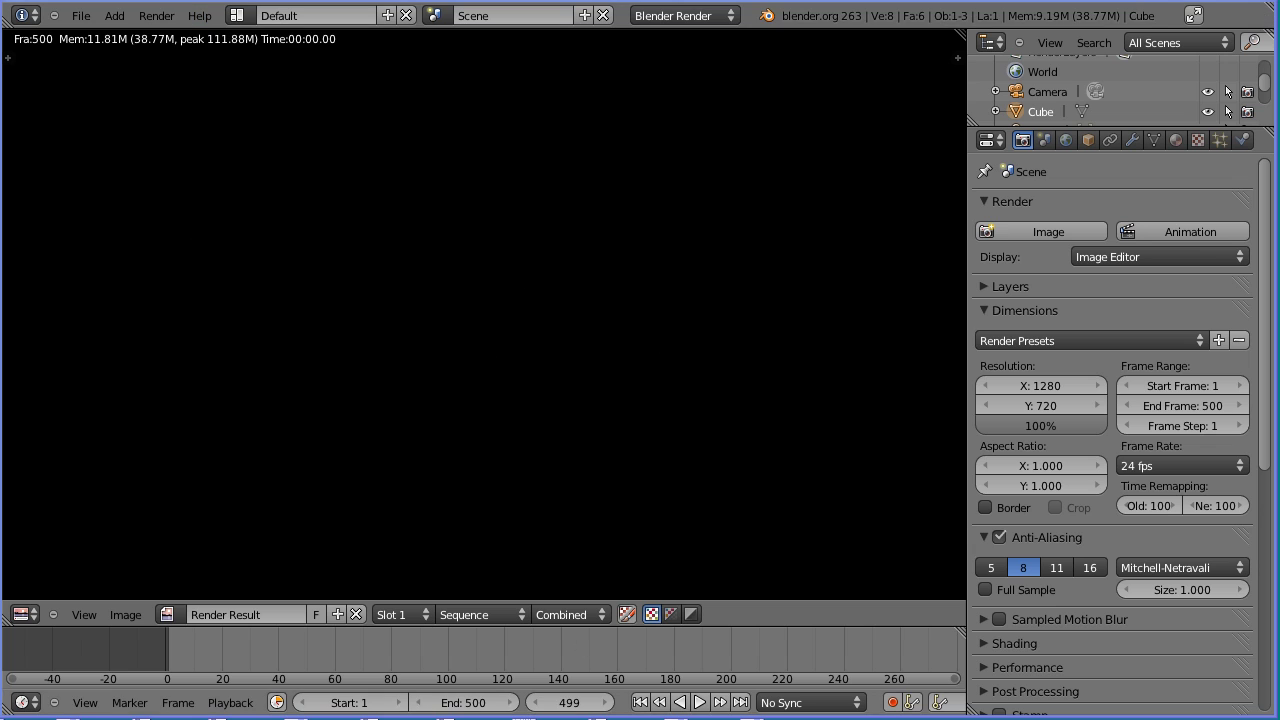
Switch to Windows Explorer to check final-0001-0500.avi in the renderedMovies folder.
key(alt+Tab)
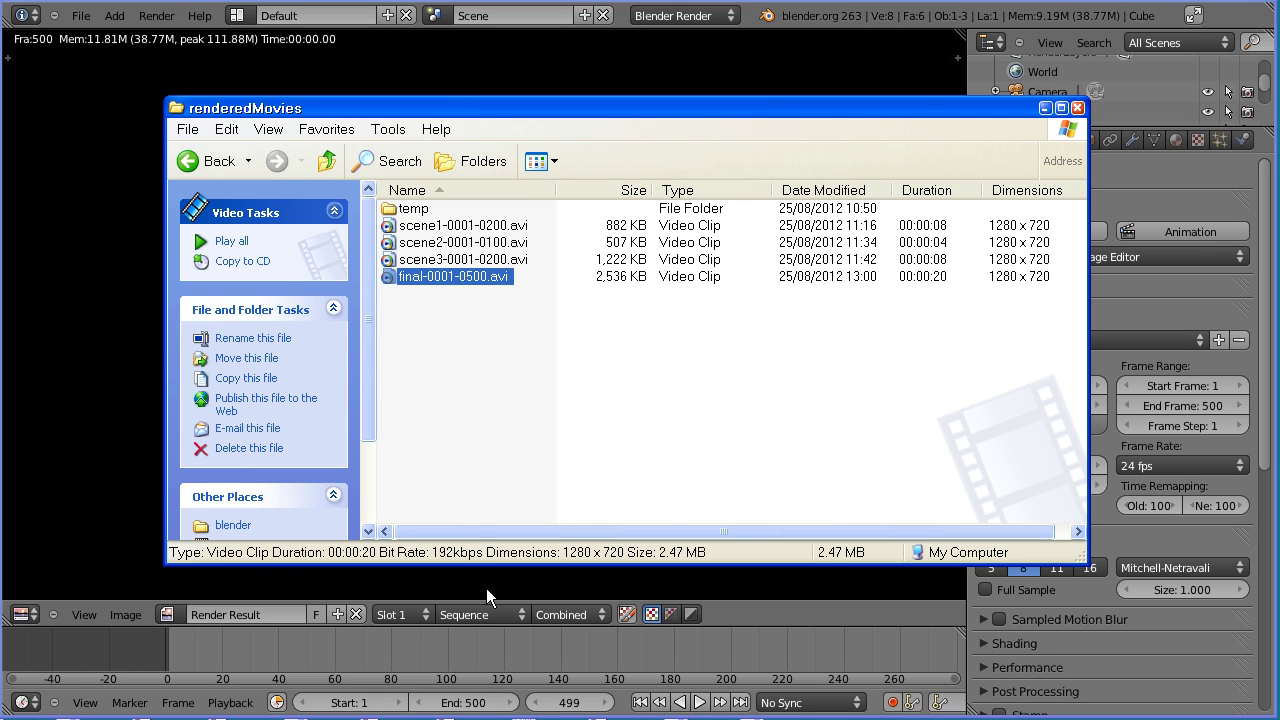